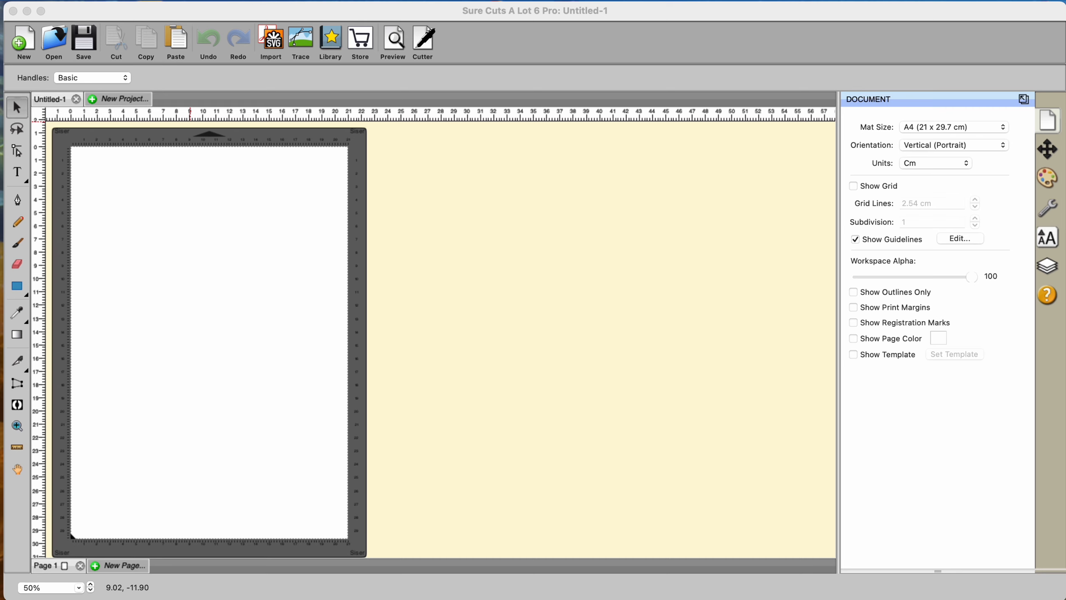
Review the General preferences, including the SVG DPI choices, and the Edit preferences, keeping the current settings
left_click(186, 0)
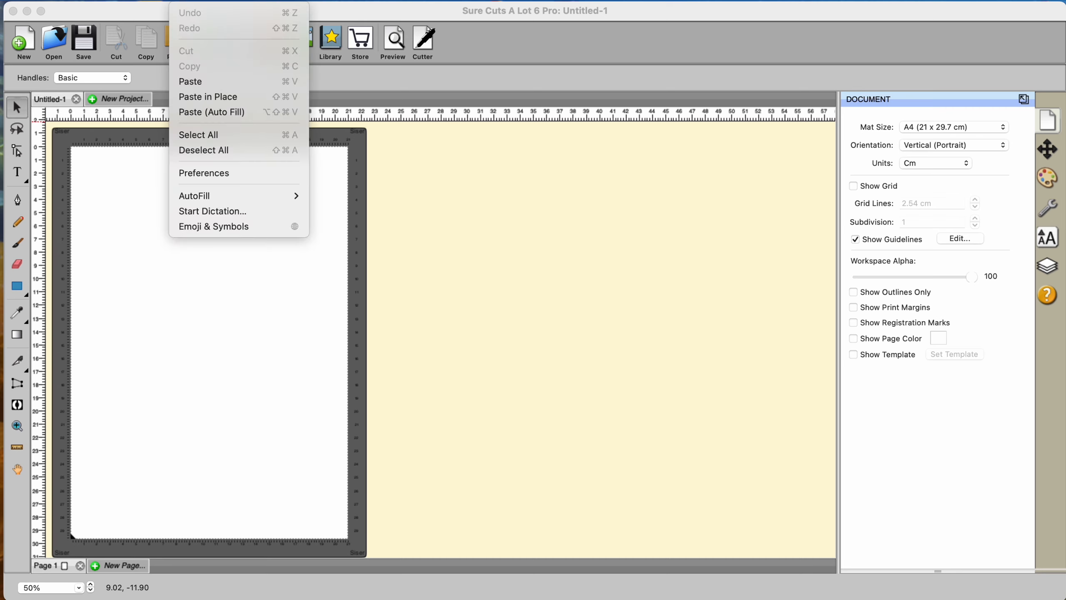
left_click(199, 171)
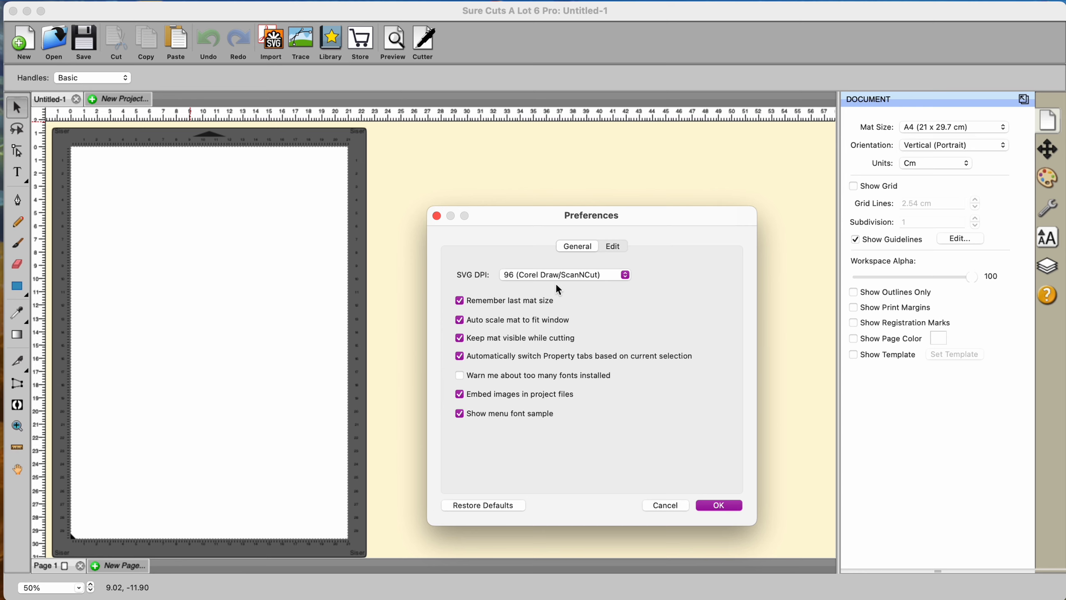
left_click(624, 275)
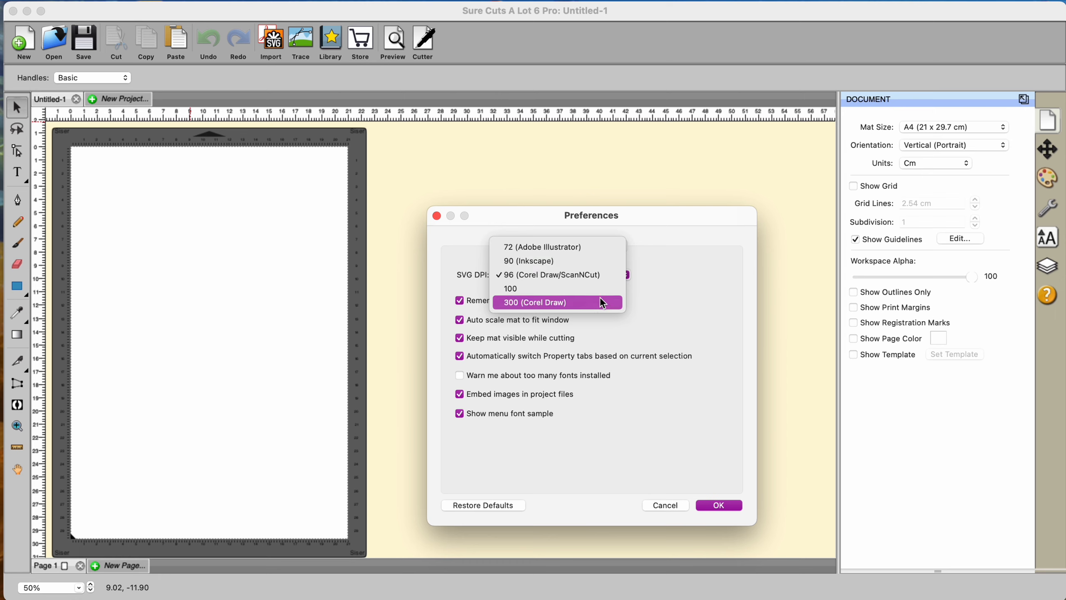
left_click(662, 277)
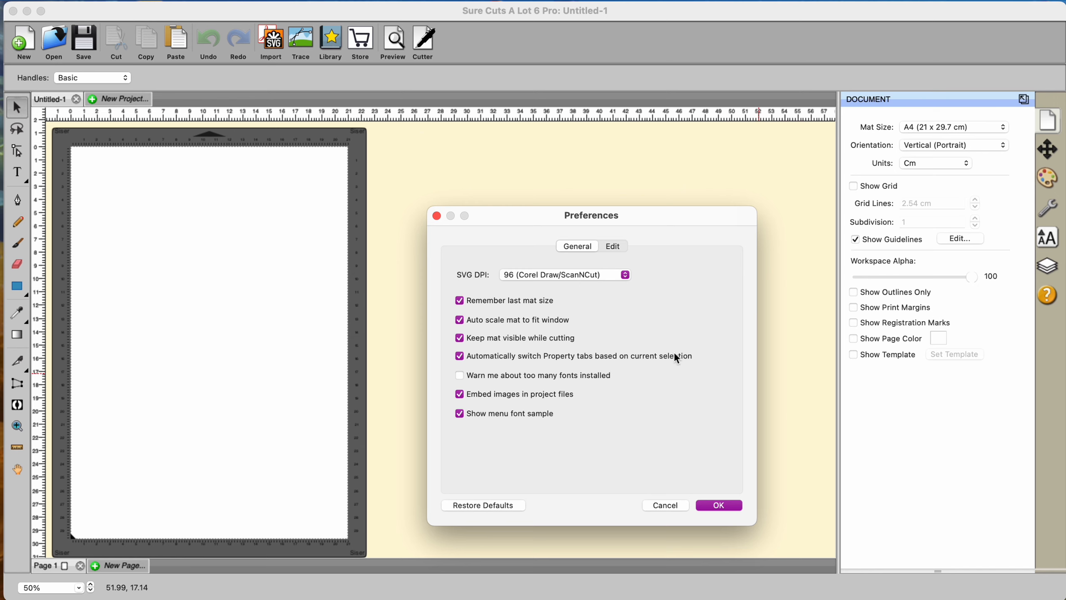
left_click(614, 246)
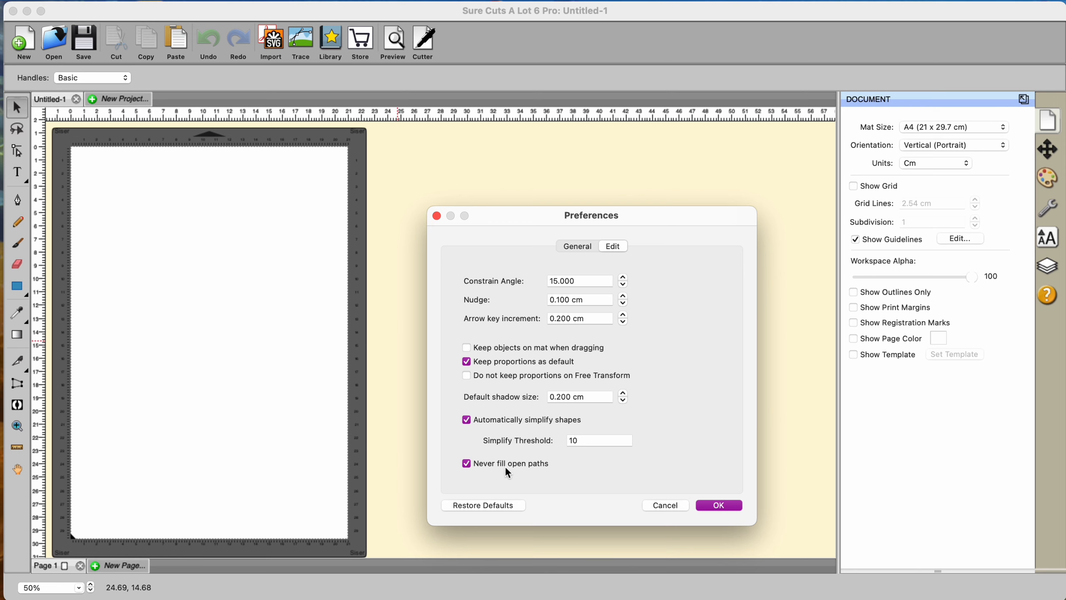
left_click(725, 505)
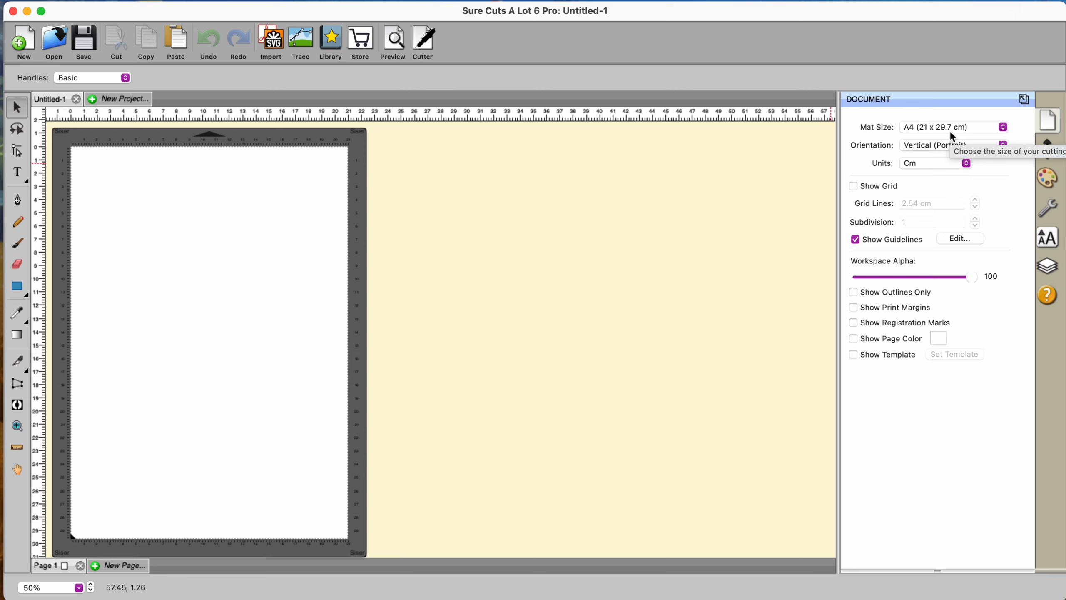
Check the available mat sizes, orientations and measurement units for the document without changing them
left_click(1003, 126)
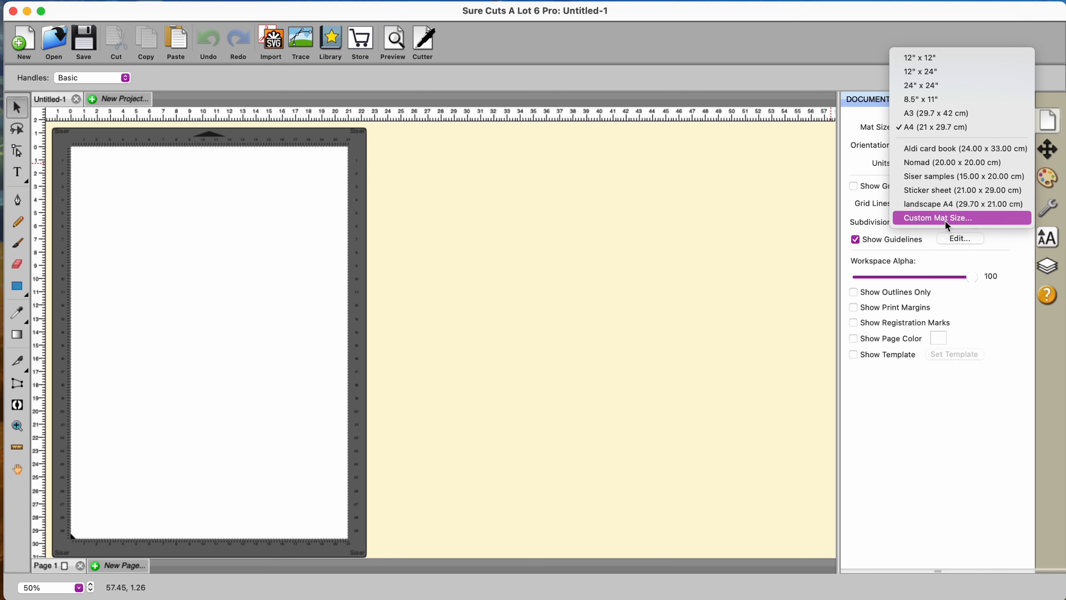
left_click(830, 179)
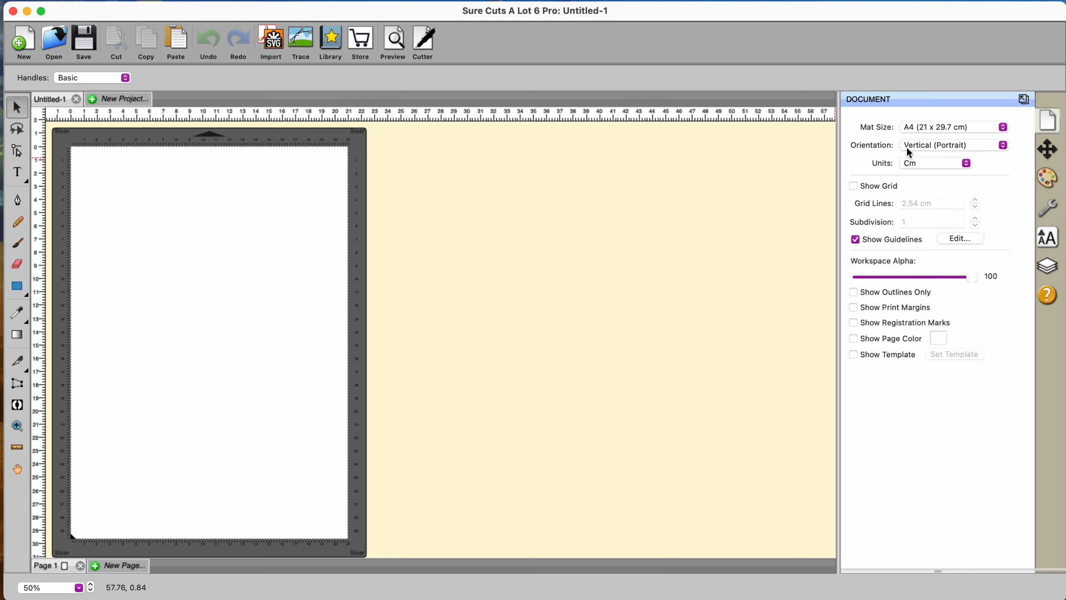
left_click(1002, 147)
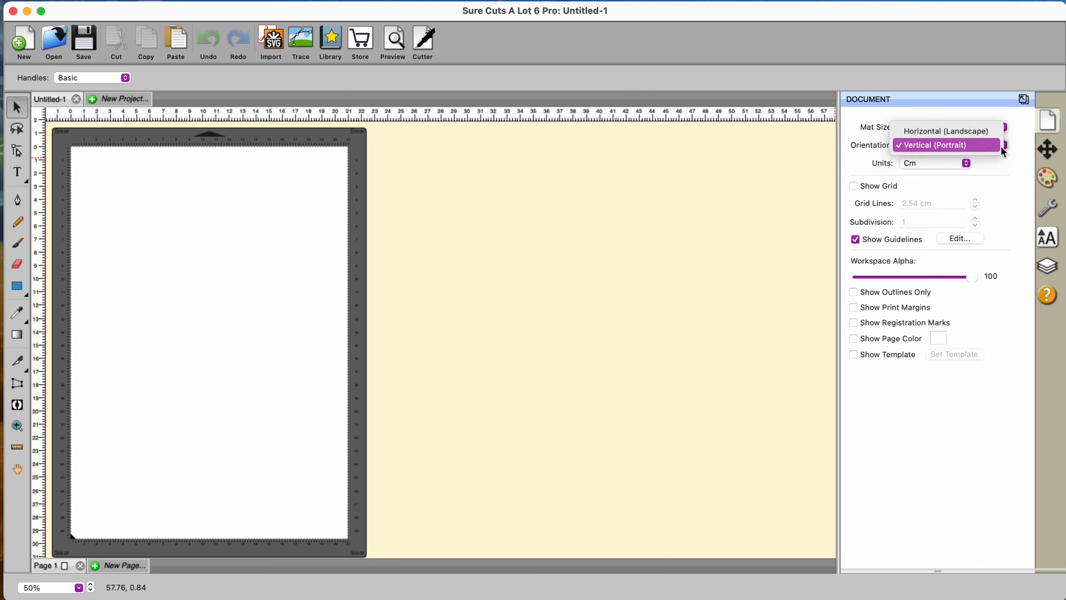
left_click(739, 221)
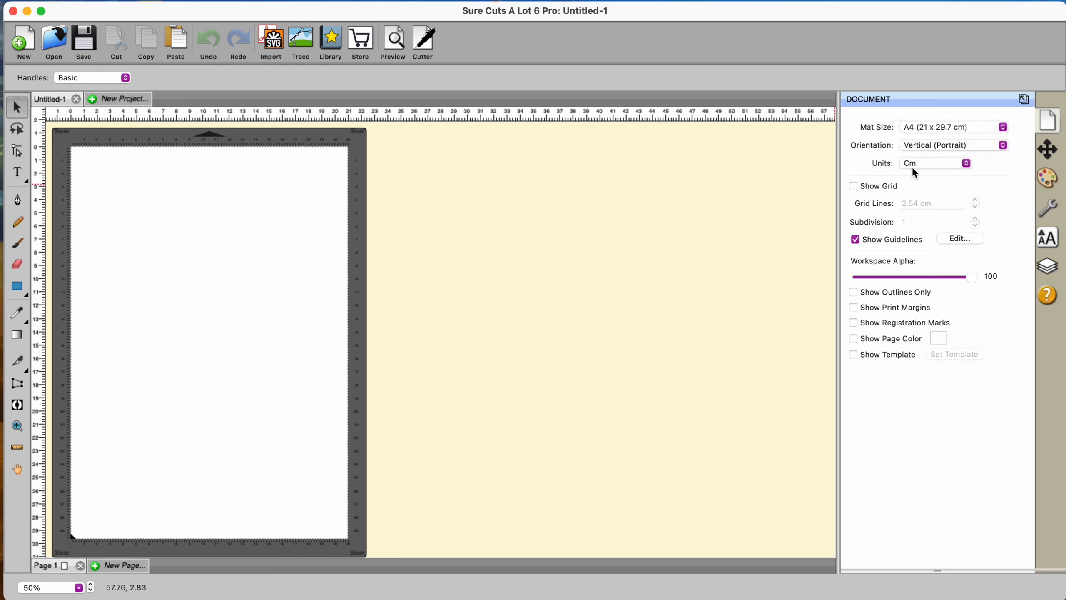
left_click(966, 165)
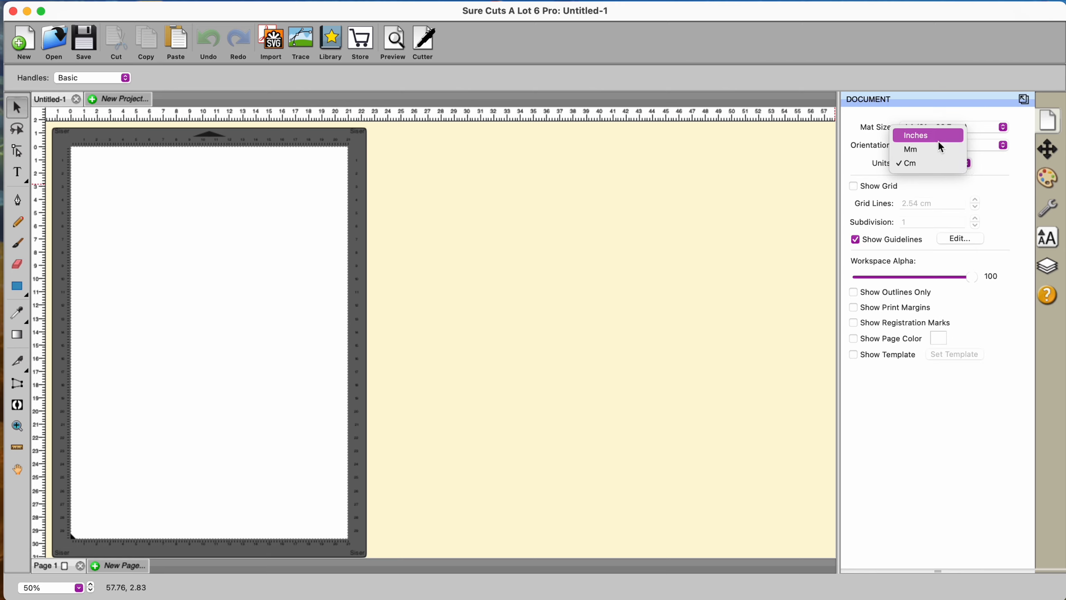
key("Escape")
Try the mat grid with 5.08 cm spacing, return the spacing to 2.54 cm and hide the grid
left_click(853, 186)
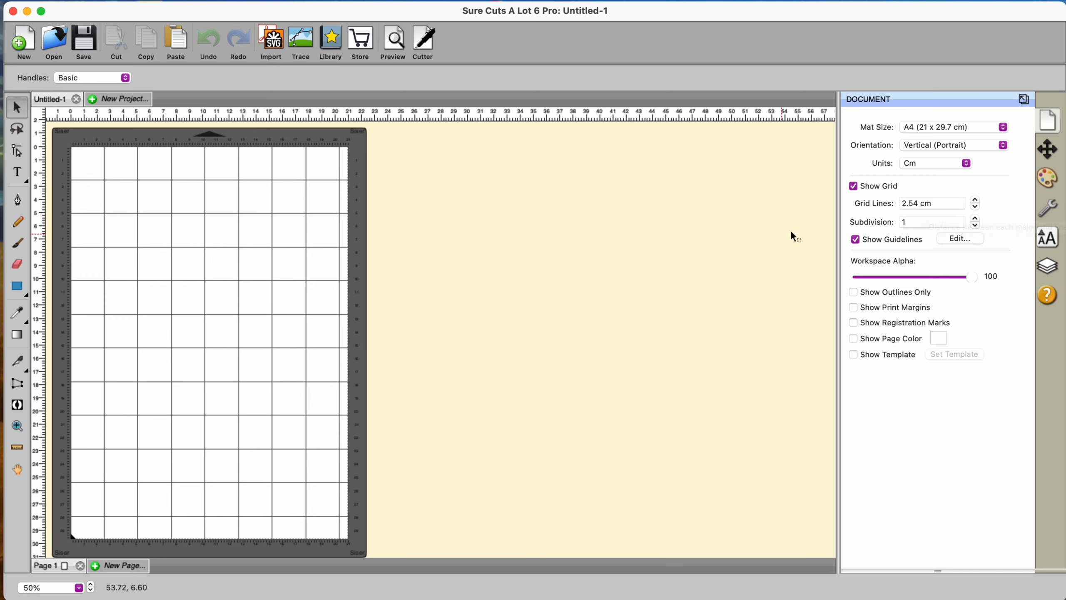
left_click(975, 206)
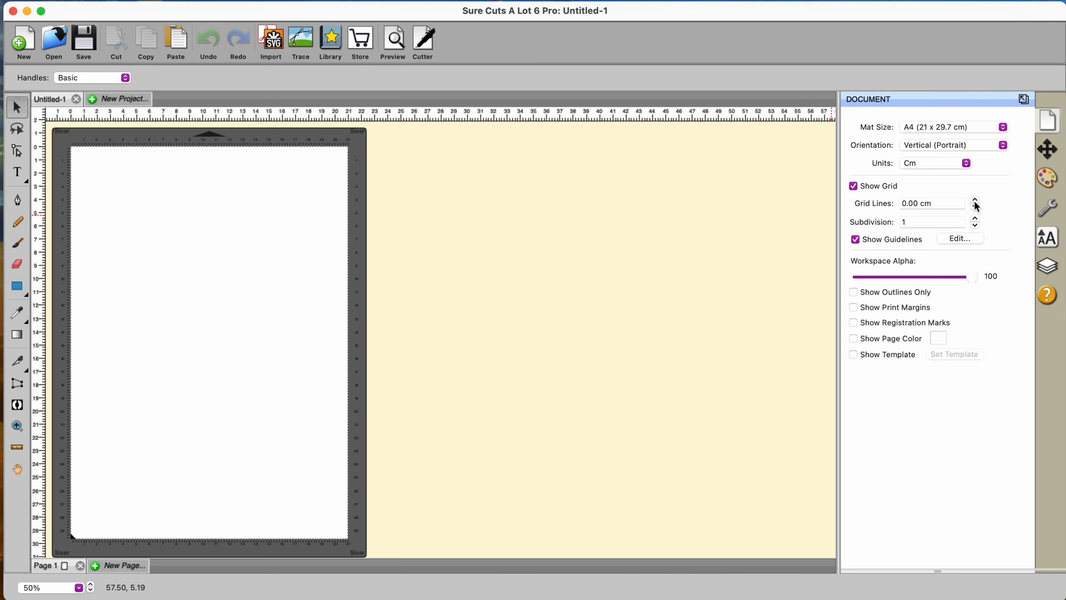
left_click(975, 200)
left_click(975, 200)
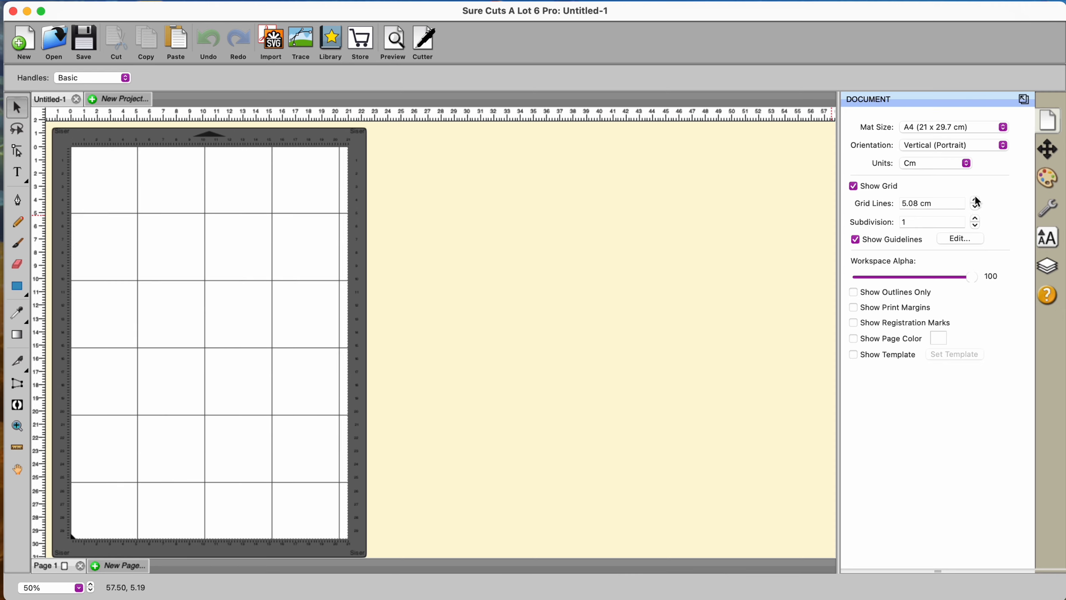
left_click(975, 206)
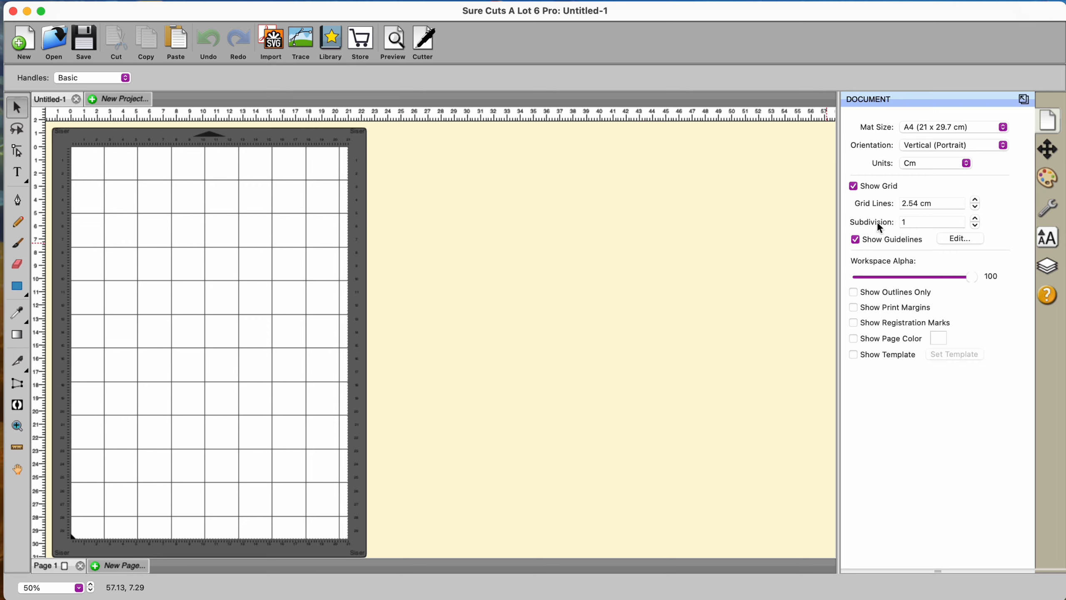
left_click(974, 225)
left_click(974, 218)
left_click(853, 186)
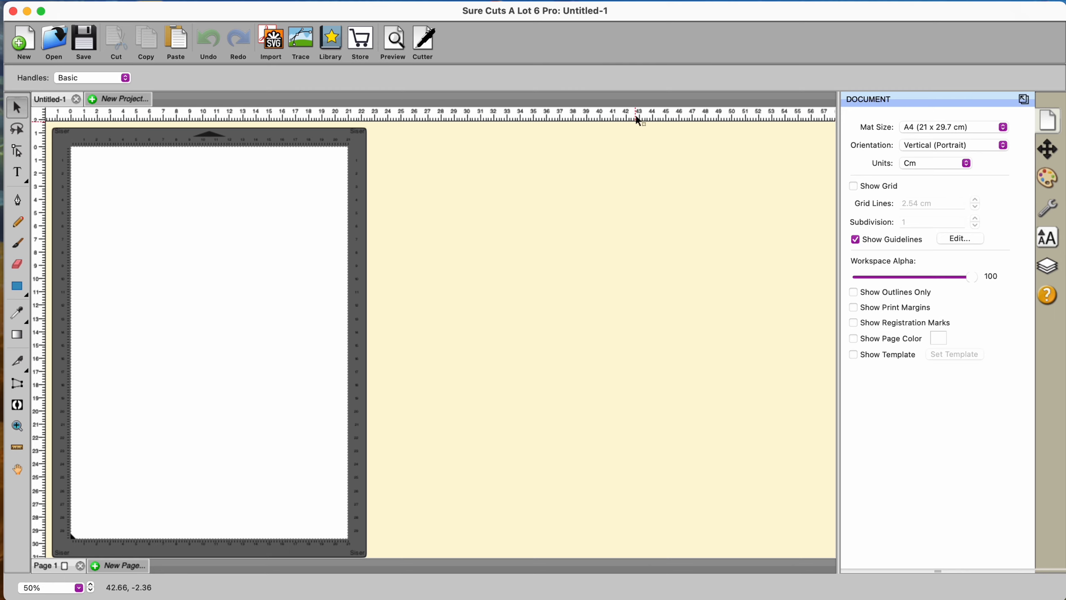
Examine the rulers and the commands for showing, locking, clearing and editing guidelines
mouse_move(636, 115)
left_mouse_down()
mouse_move(678, 419)
mouse_move(654, 110)
left_mouse_up()
left_click_drag(38, 264, 37, 304)
left_click(459, 2)
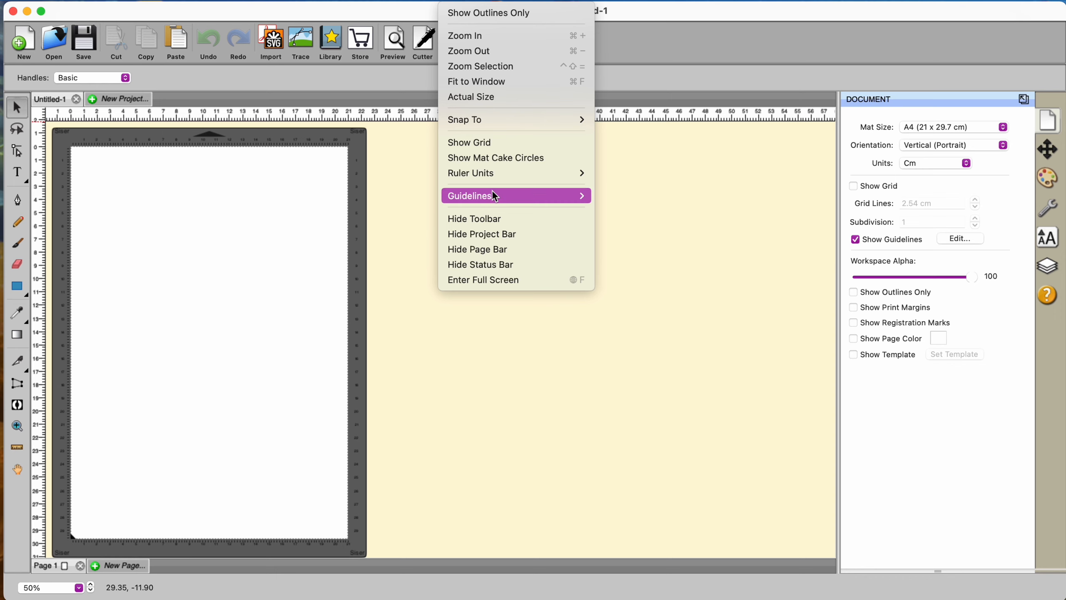
mouse_move(492, 194)
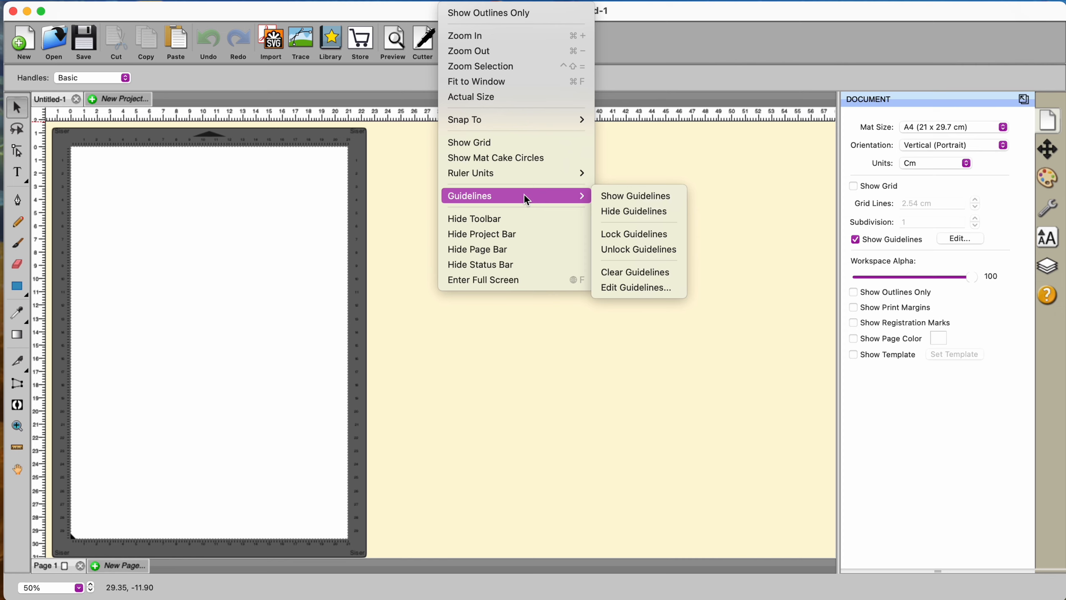
left_click(828, 289)
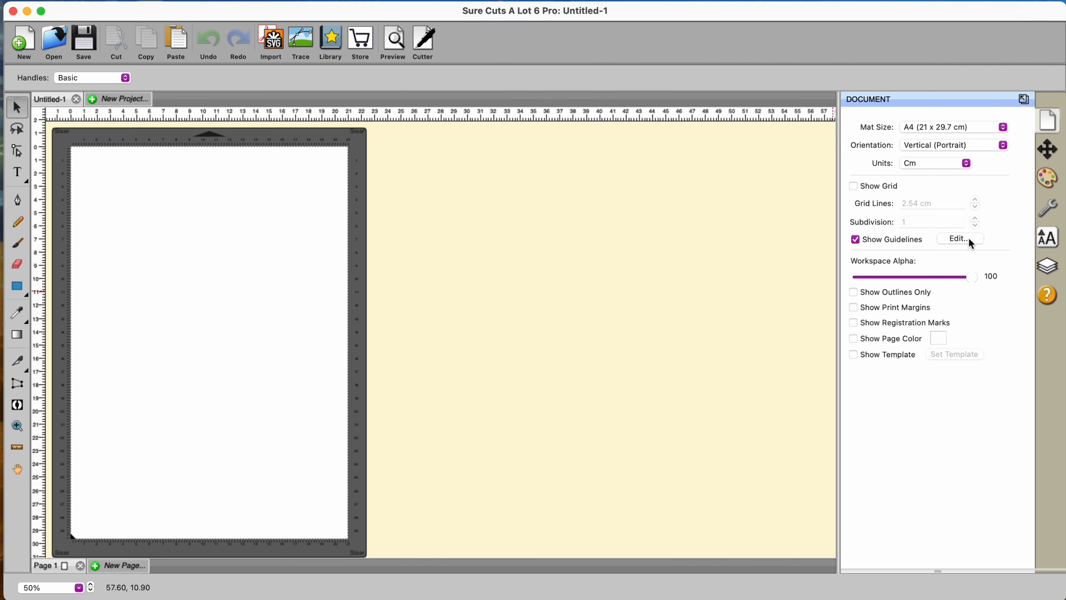
Preview the print margins and the registration marks on the mat, hiding each again
left_click(853, 307)
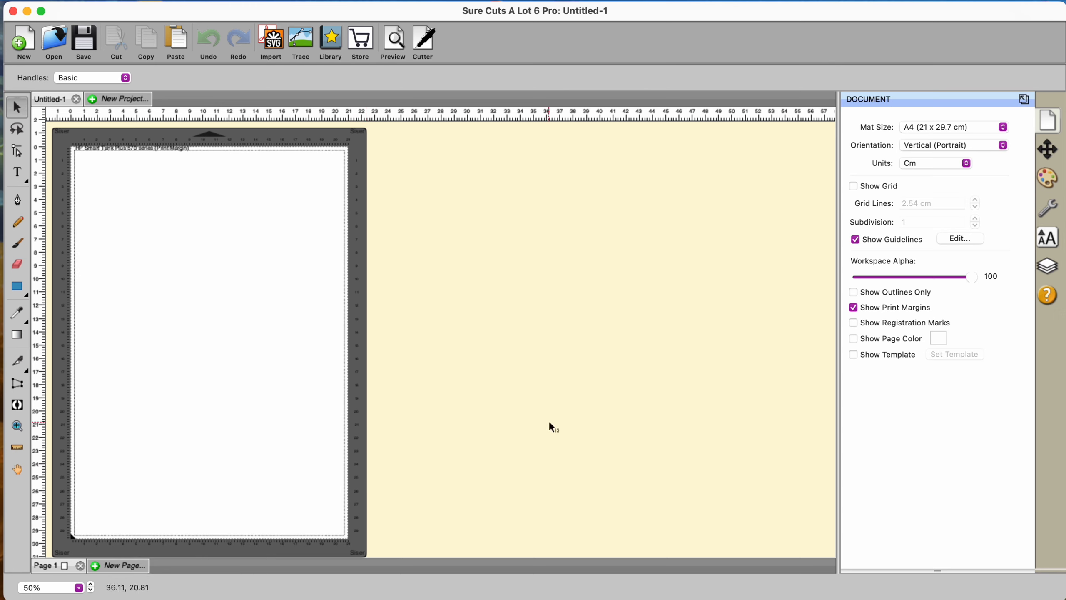
left_click(852, 307)
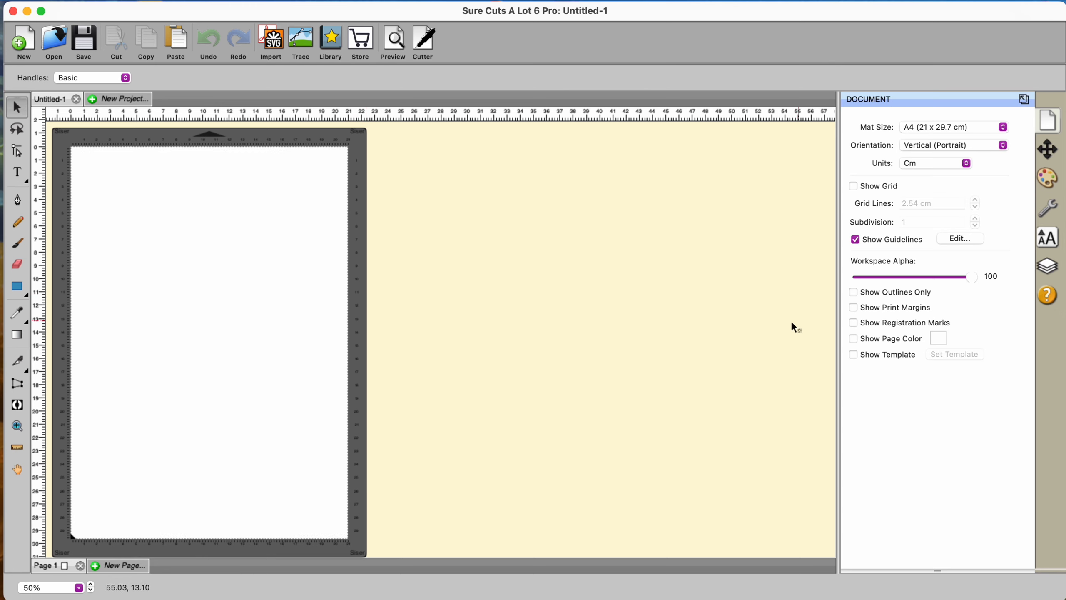
left_click(853, 322)
left_click(853, 324)
Try page color EF7272 on the mat, reset it to white FFFFFF and turn the page color off
left_click(853, 340)
left_click(938, 338)
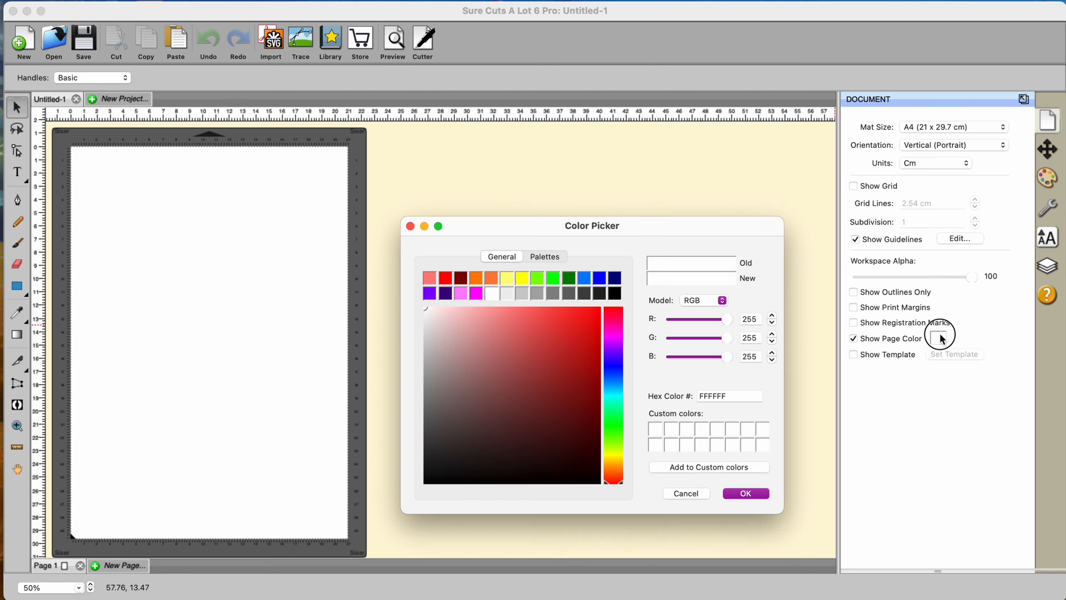
left_click(516, 318)
left_click(751, 496)
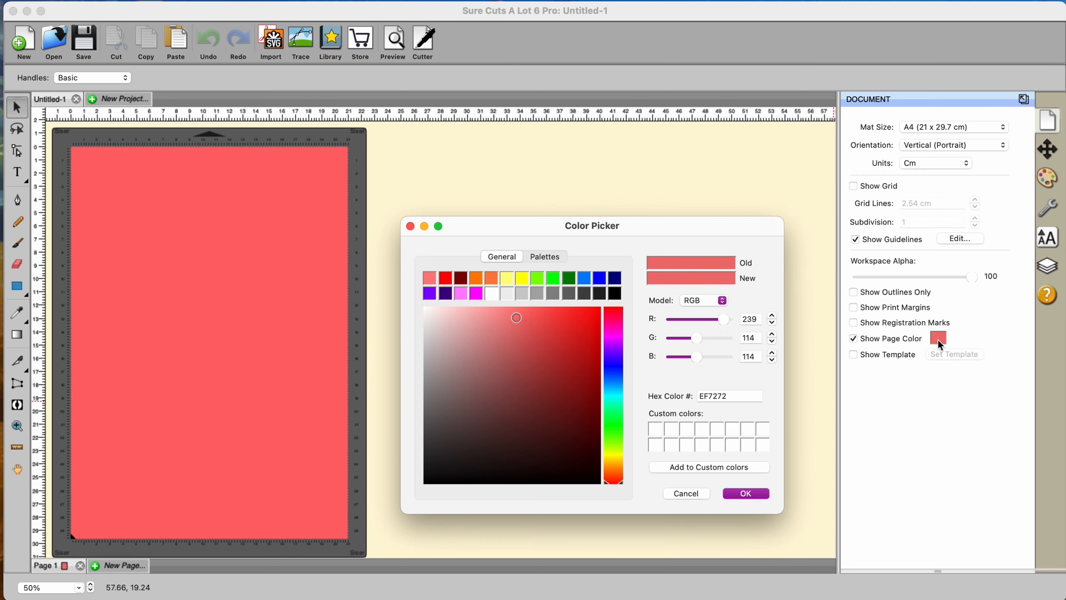
left_click(493, 294)
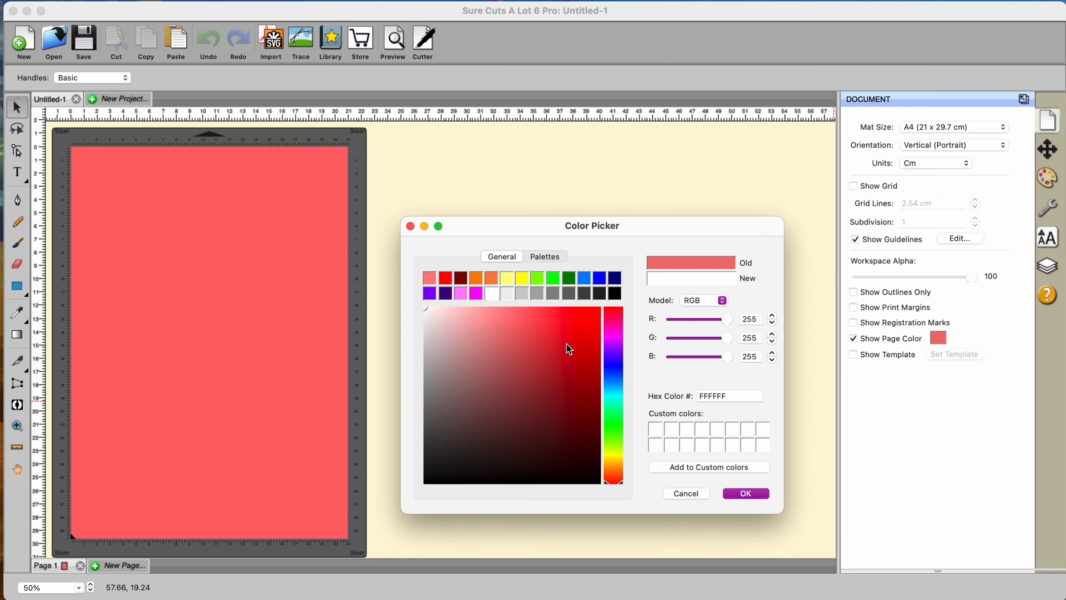
left_click(736, 494)
left_click(853, 338)
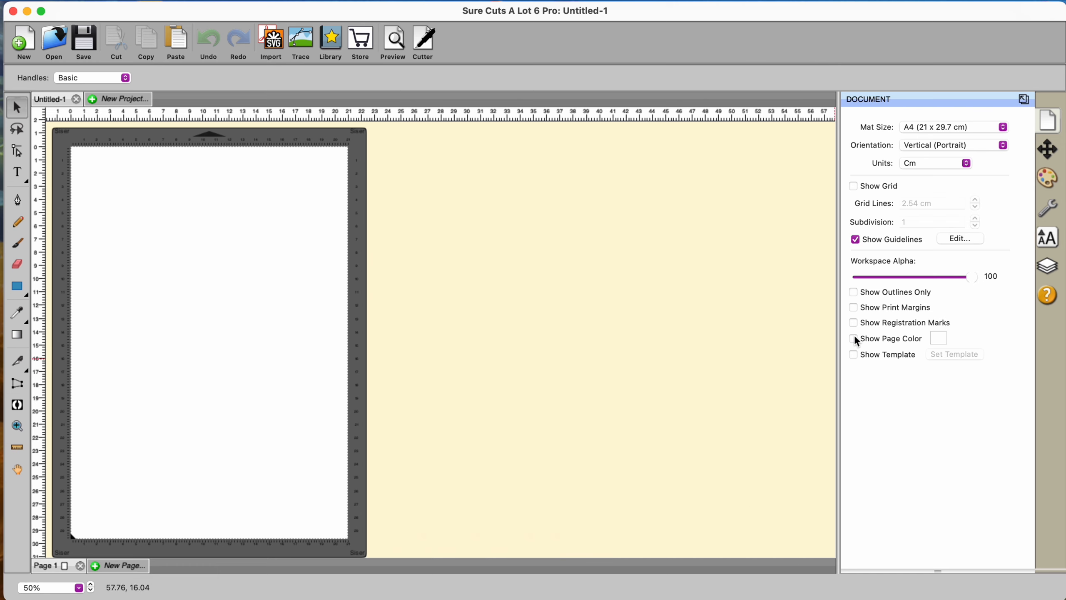
Browse the Apparel mat templates without applying one and turn the template display back off
left_click(854, 354)
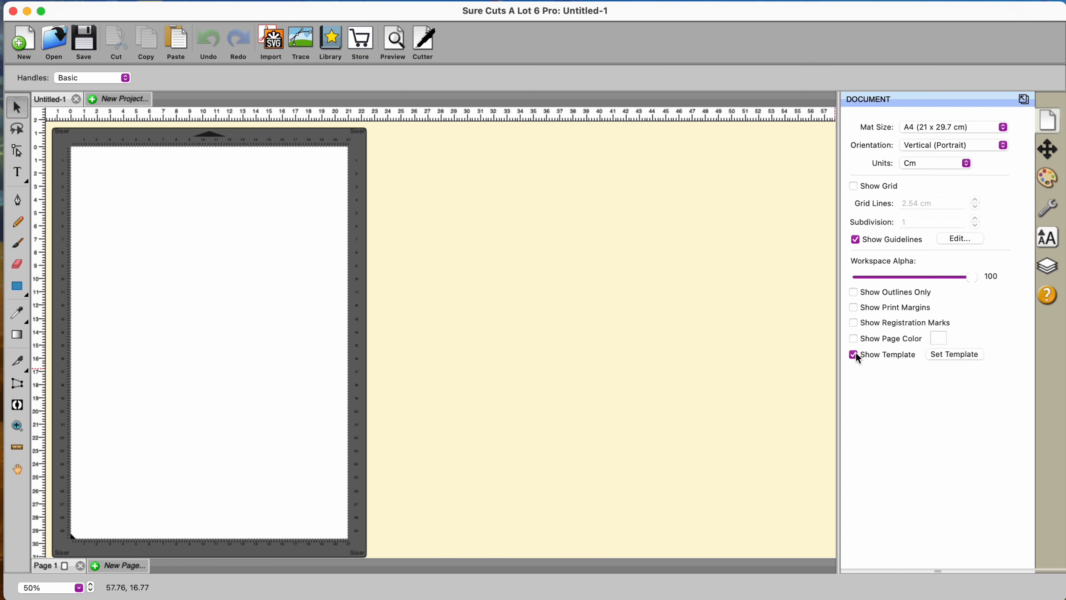
left_click(951, 354)
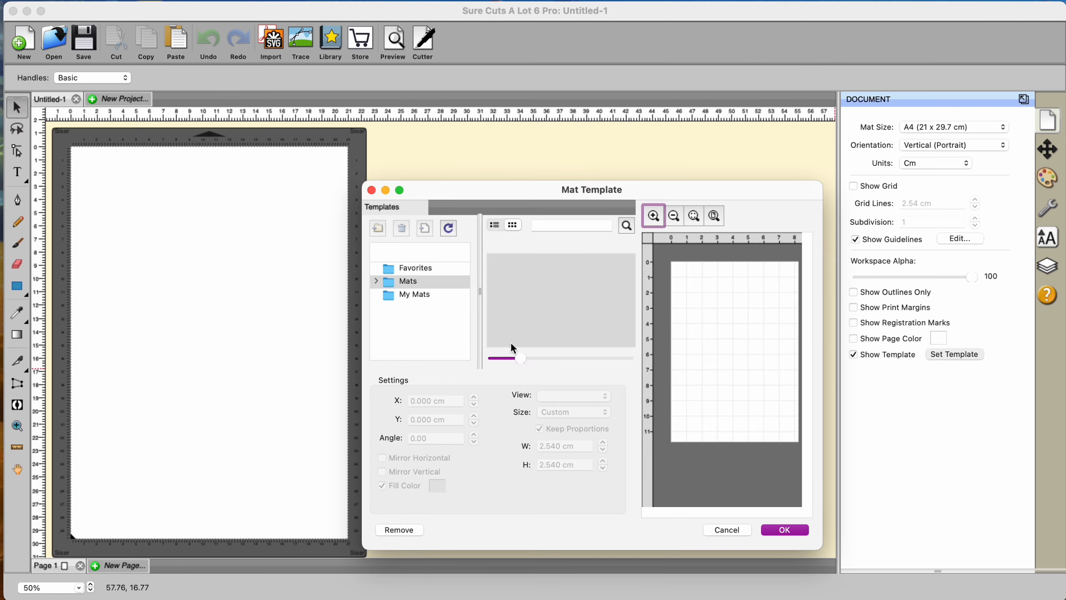
left_click(376, 280)
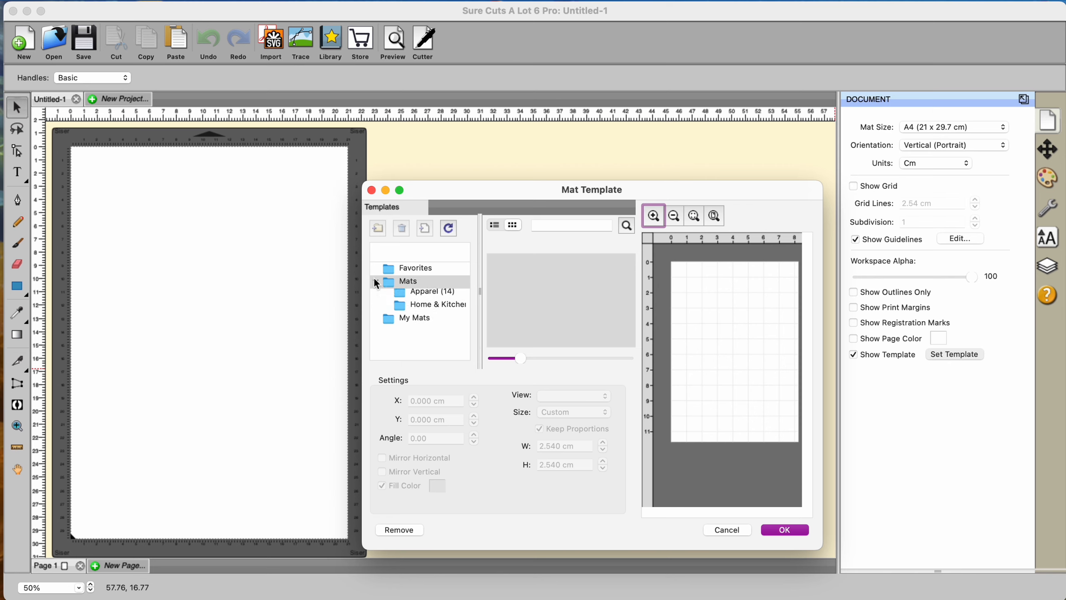
left_click(428, 295)
scroll(536, 295, "down", 4)
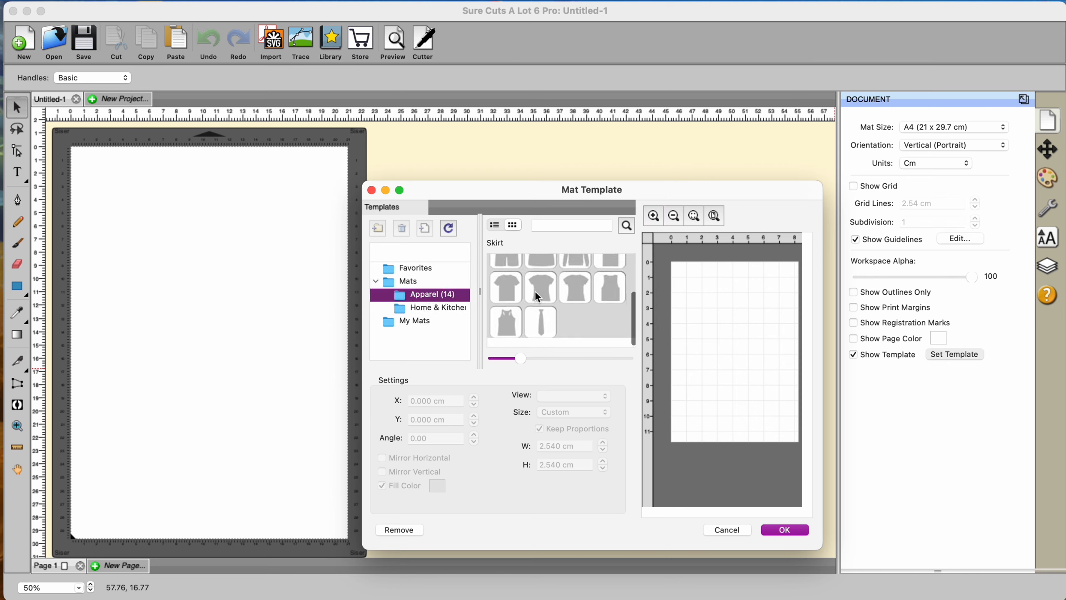
scroll(535, 295, "up", 4)
scroll(536, 294, "down", 3)
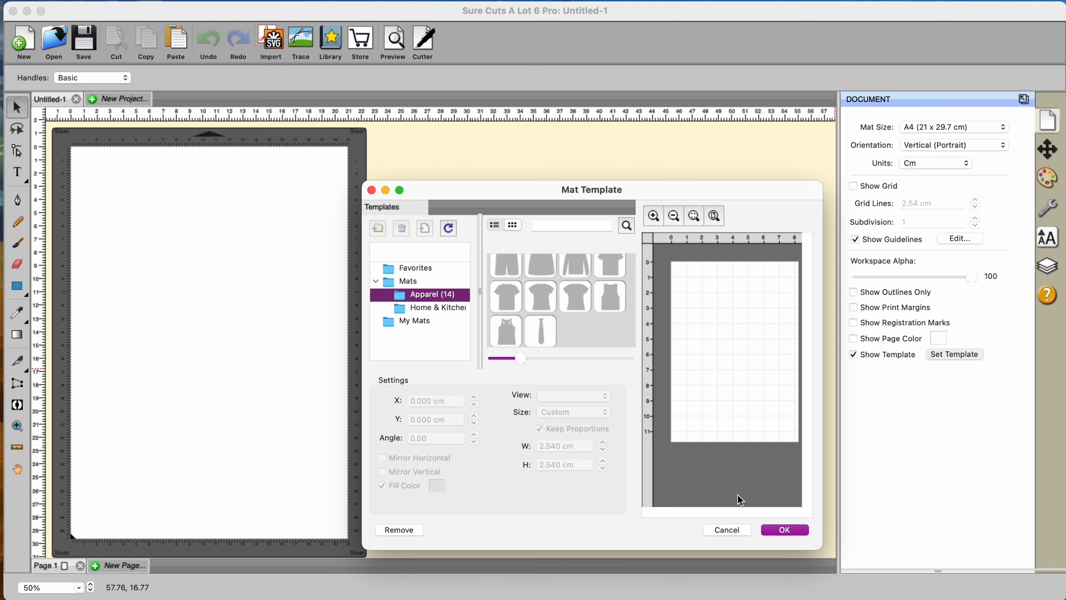
left_click(729, 529)
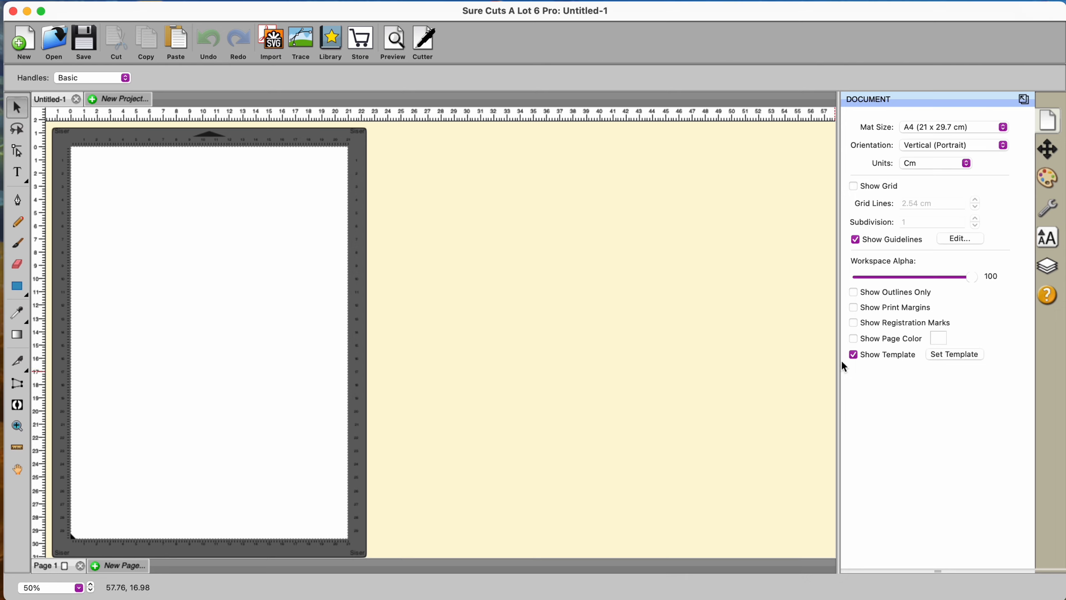
left_click(853, 354)
With position and size properties shown, draw three overlapping rectangles, the first about 7.6 × 4.9 cm and the third about 7.0 × 8.0 cm
left_click(1052, 151)
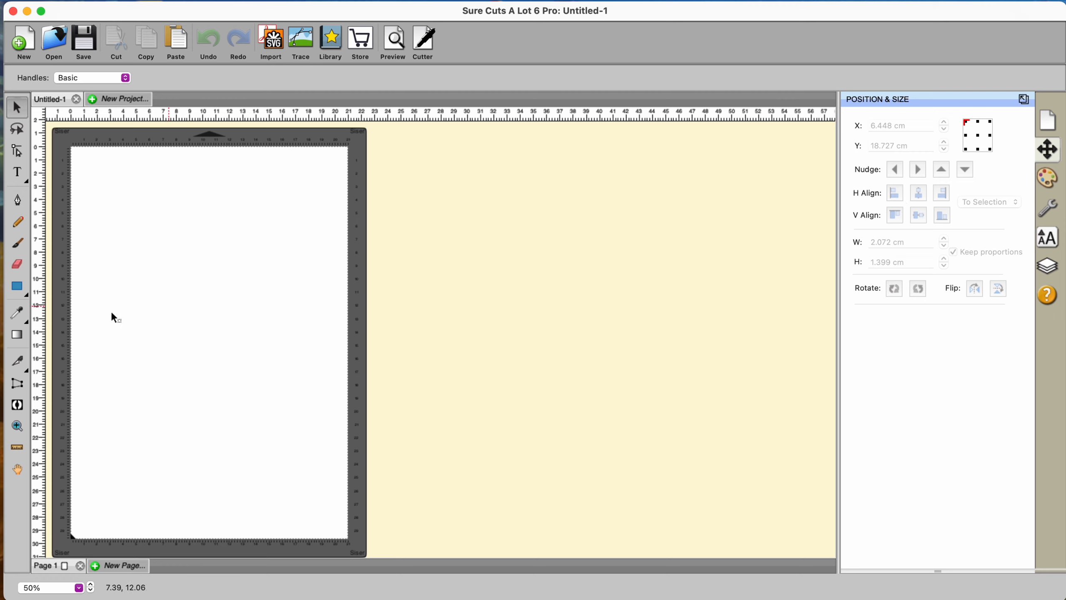
left_click(17, 287)
mouse_move(112, 264)
left_mouse_down()
mouse_move(189, 290)
mouse_move(213, 330)
left_mouse_up()
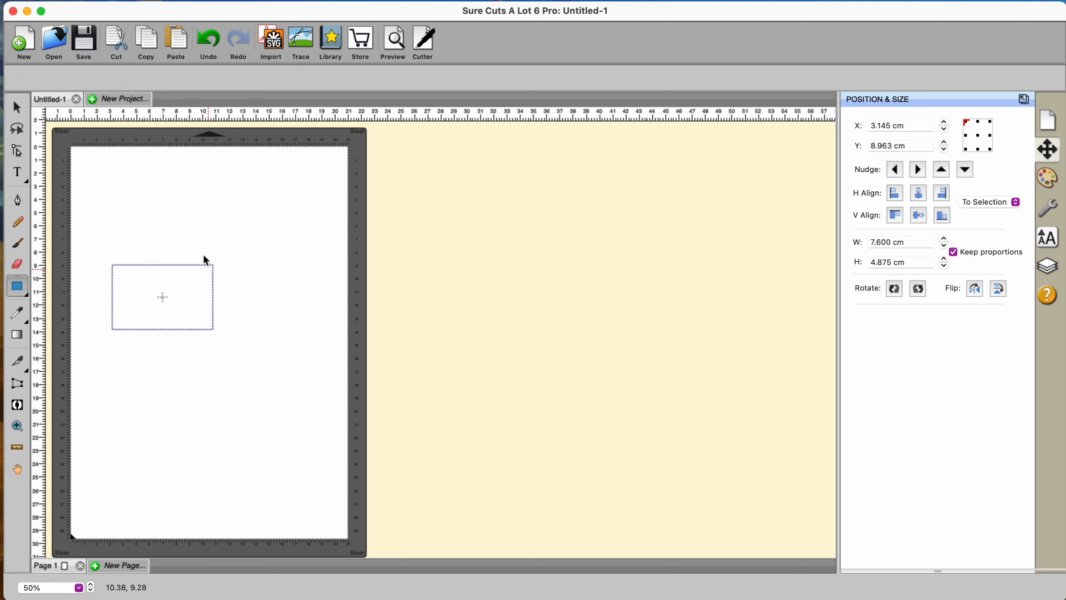
mouse_move(179, 197)
left_mouse_down()
mouse_move(261, 271)
mouse_move(279, 326)
left_mouse_up()
left_click_drag(215, 303, 308, 409)
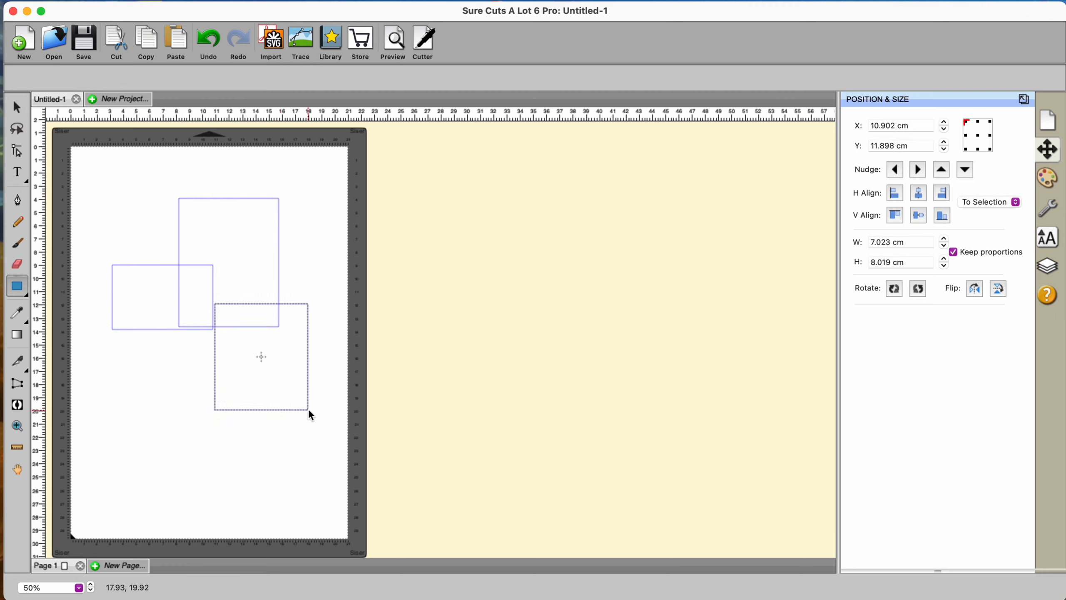
left_click(16, 108)
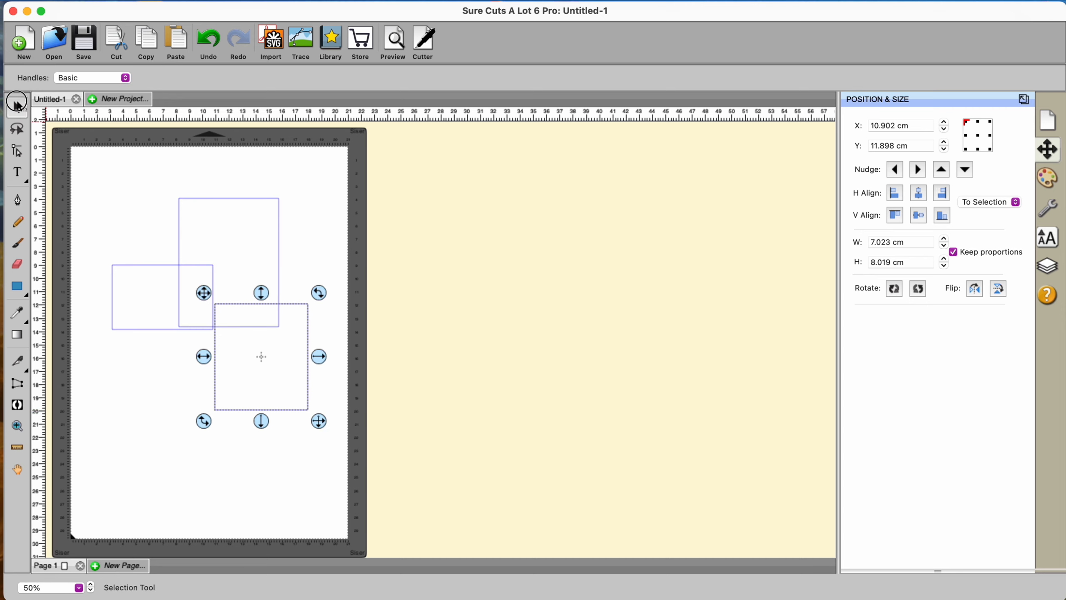
Select all three rectangles, check the align-to choices of page or selection, and deselect everything
left_click_drag(58, 159, 434, 473)
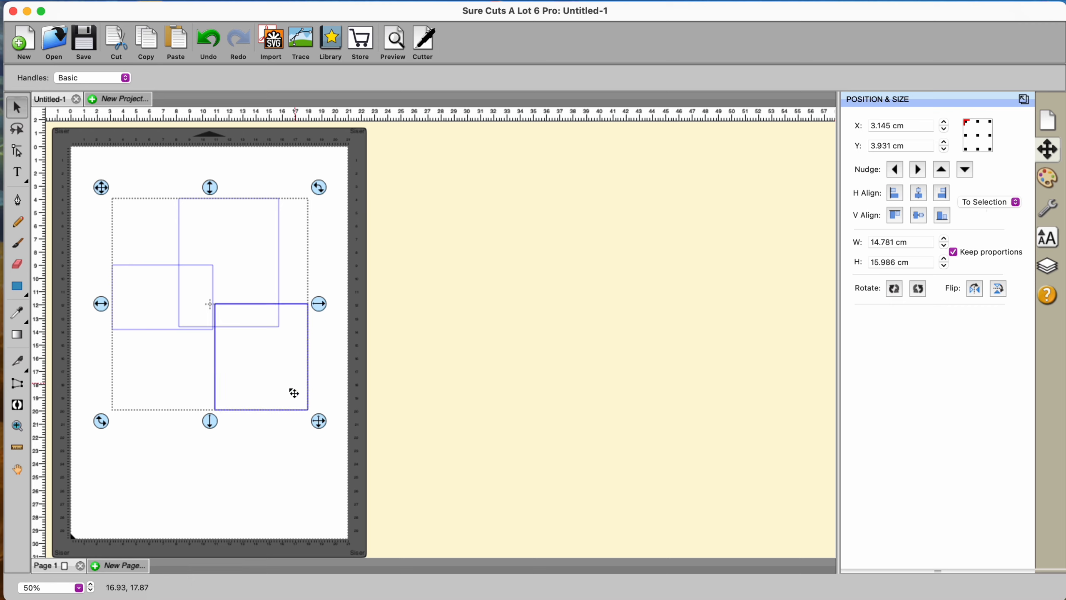
left_click(1014, 202)
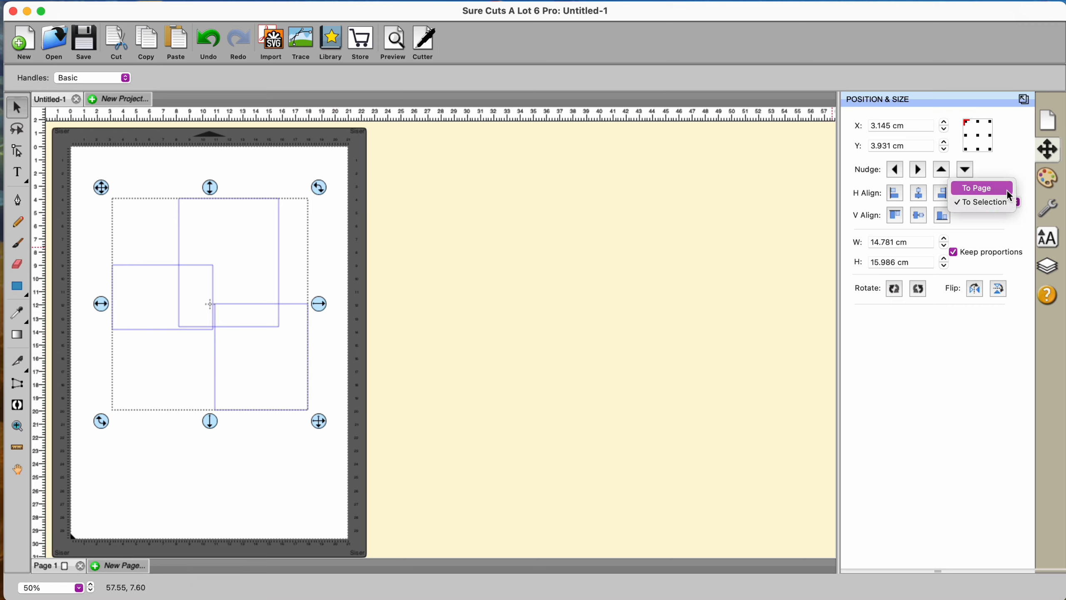
left_click(571, 371)
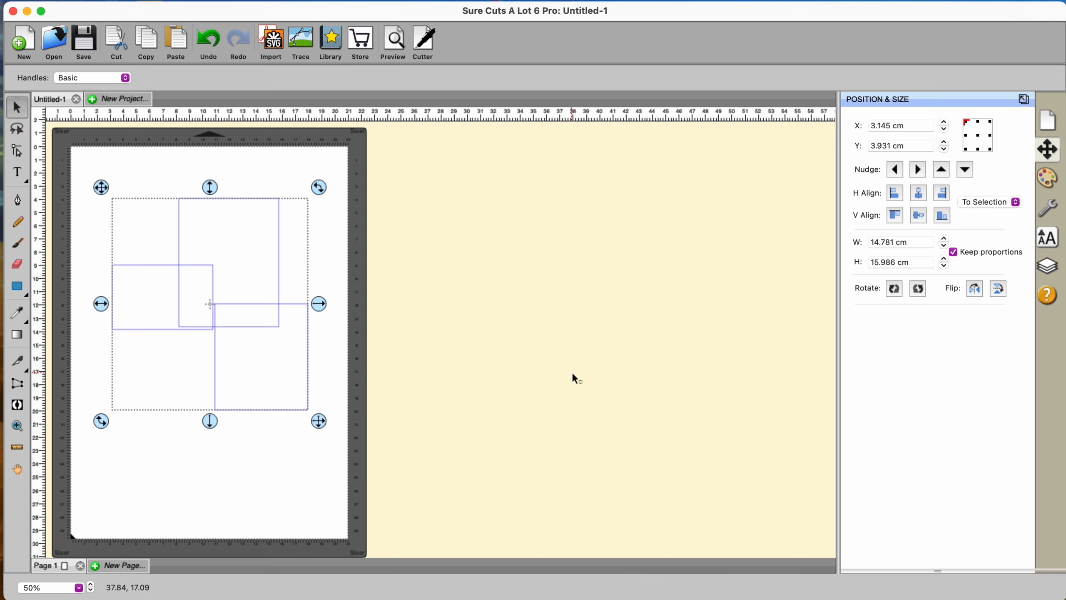
left_click(528, 332)
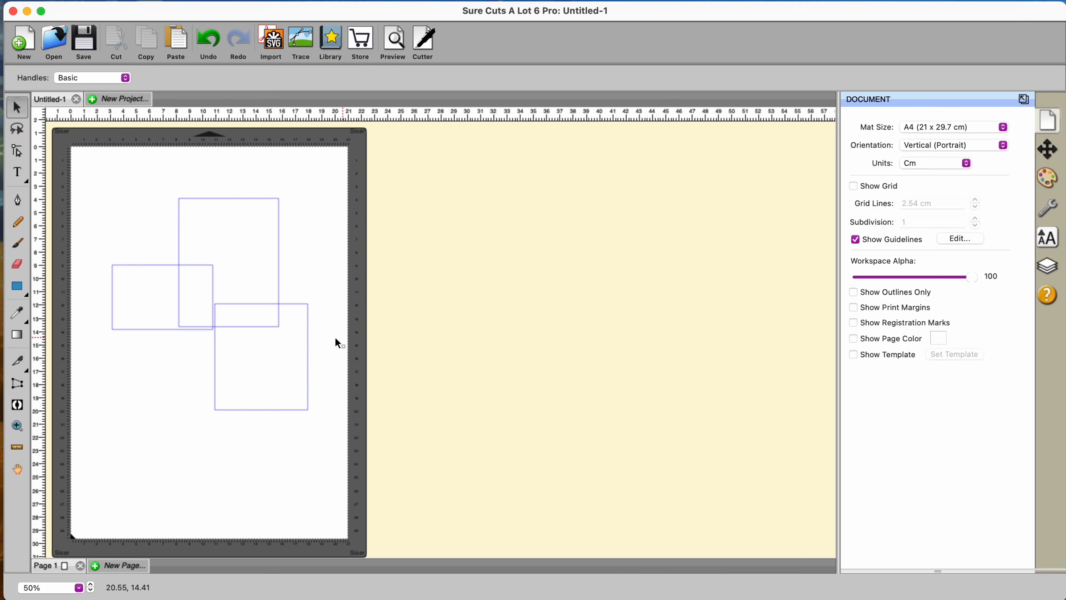
Scale the third rectangle proportionally to about 19.7 × 22.5 cm and move it up to about X 11.7, Y 3.5 cm
left_click(308, 335)
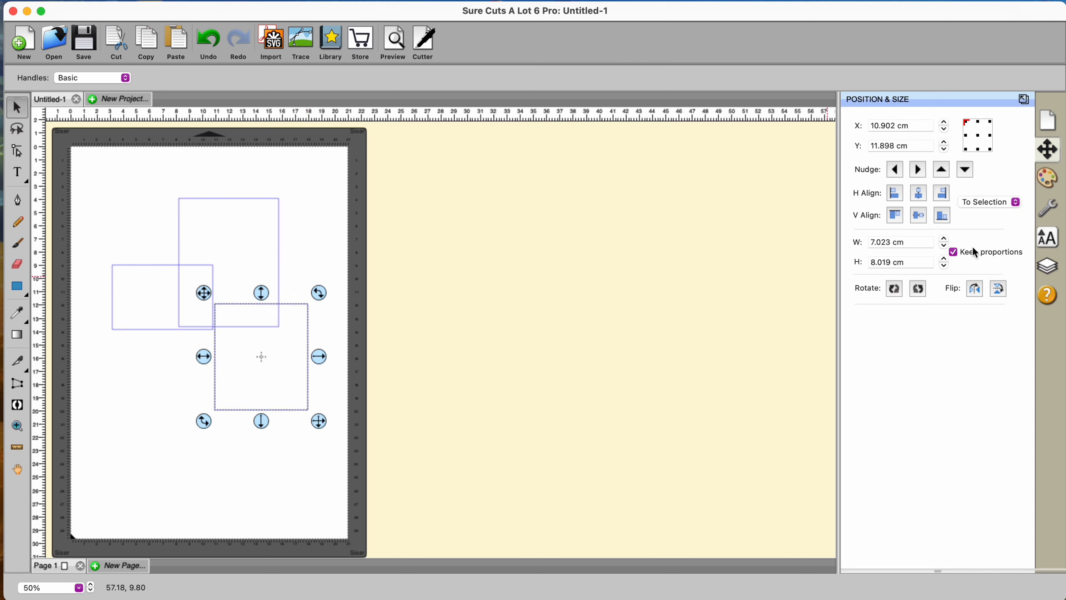
left_click_drag(319, 421, 488, 170)
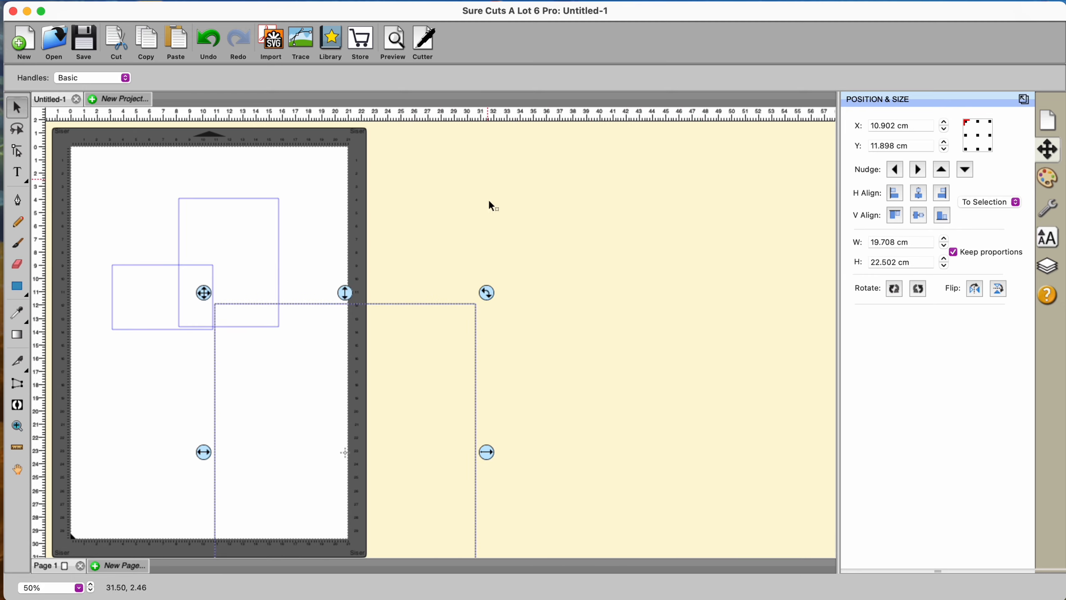
left_click_drag(440, 371, 454, 261)
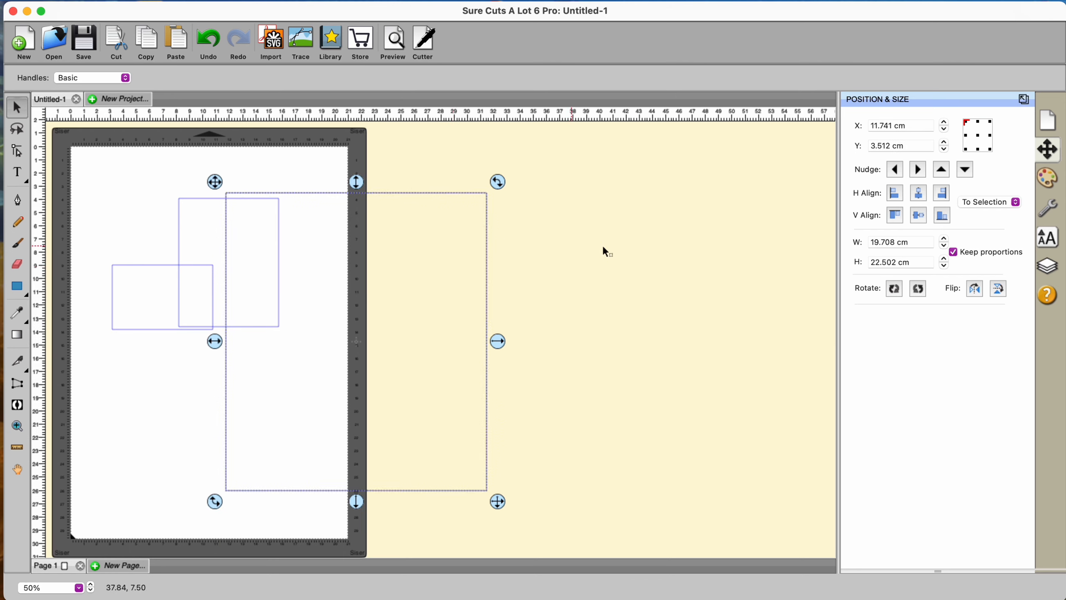
With proportions unlocked, stretch the large rectangle to about 30.2 × 17.4 cm, and turn Keep proportions back on
left_click(952, 251)
left_click_drag(498, 500, 636, 440)
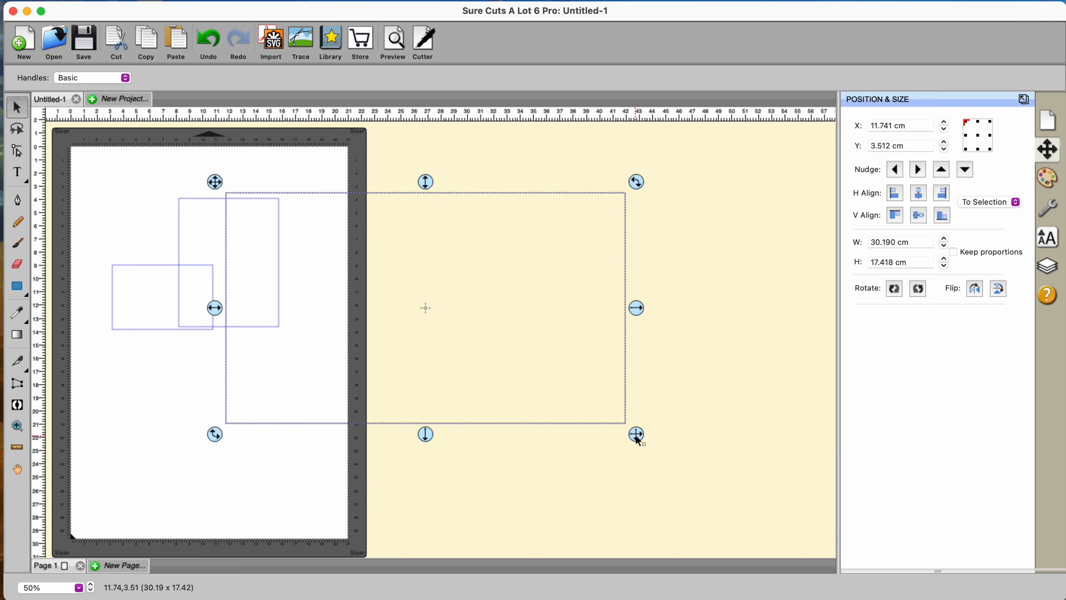
left_click(952, 252)
Rotate the large rectangle five steps clockwise and three steps back so it stands upright, and deselect it
left_click(894, 288)
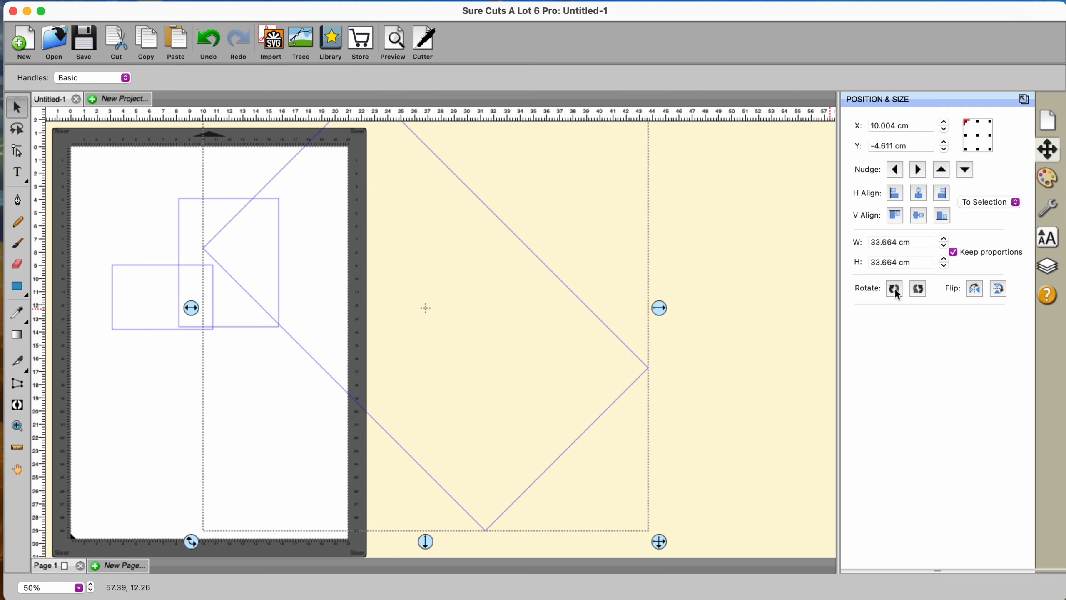
left_click(894, 288)
left_click(894, 288)
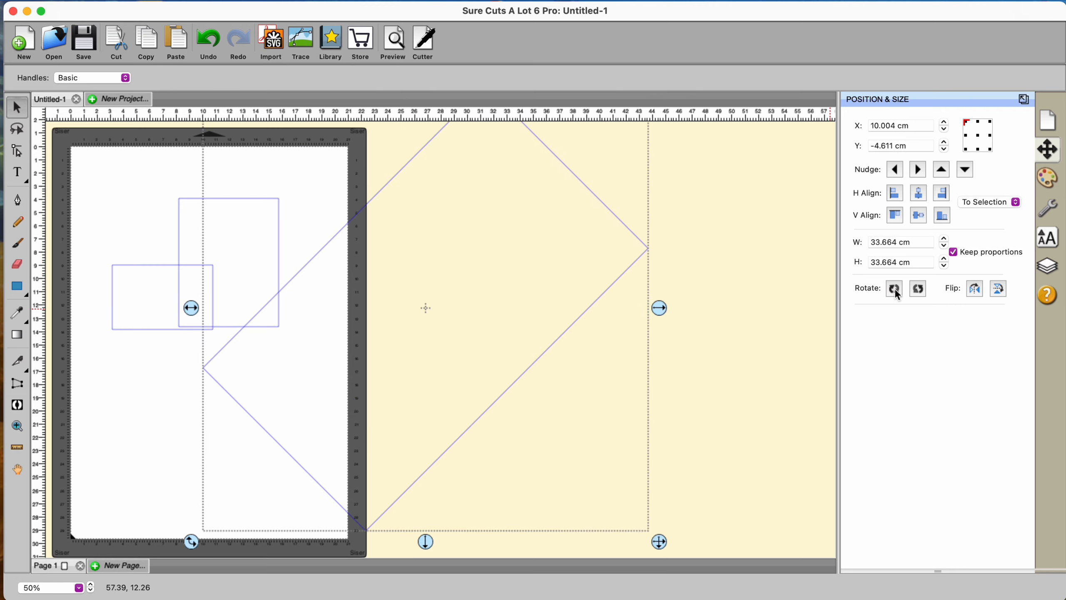
left_click(895, 288)
left_click(894, 289)
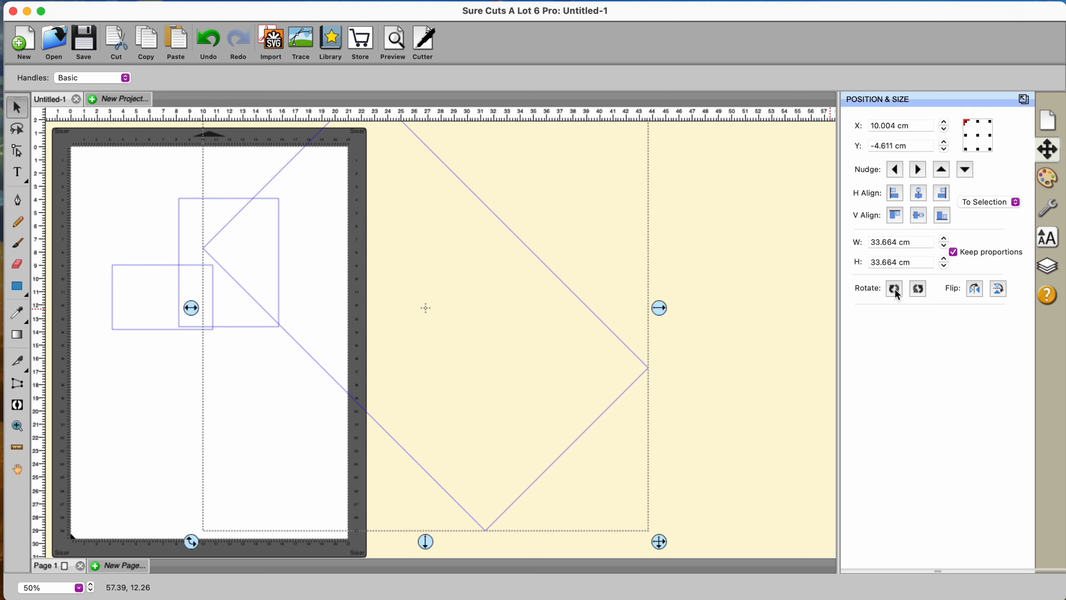
left_click(918, 288)
left_click(919, 289)
left_click(918, 289)
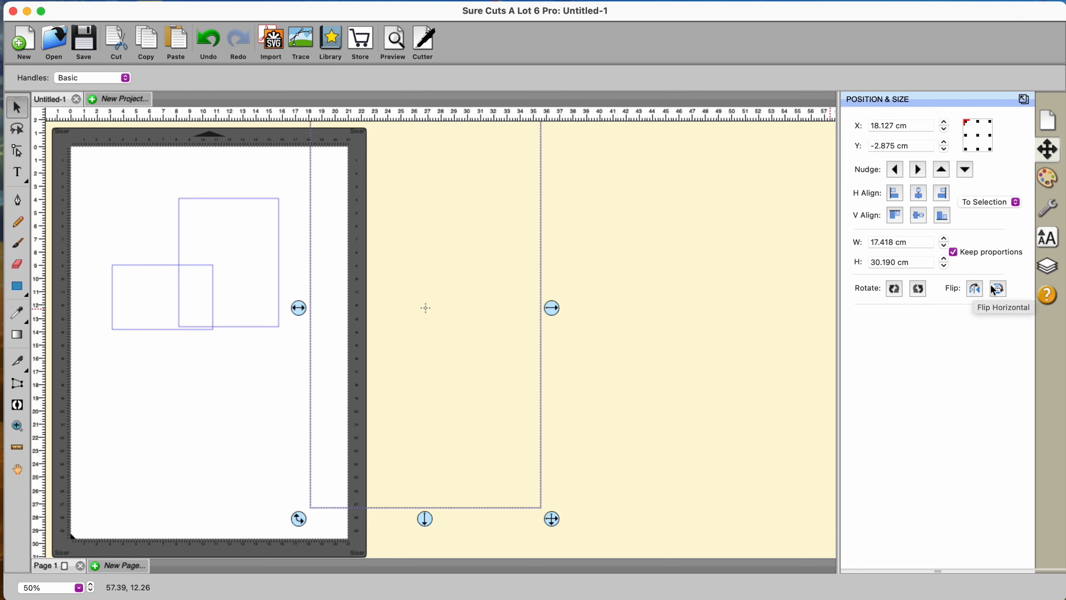
left_click(691, 333)
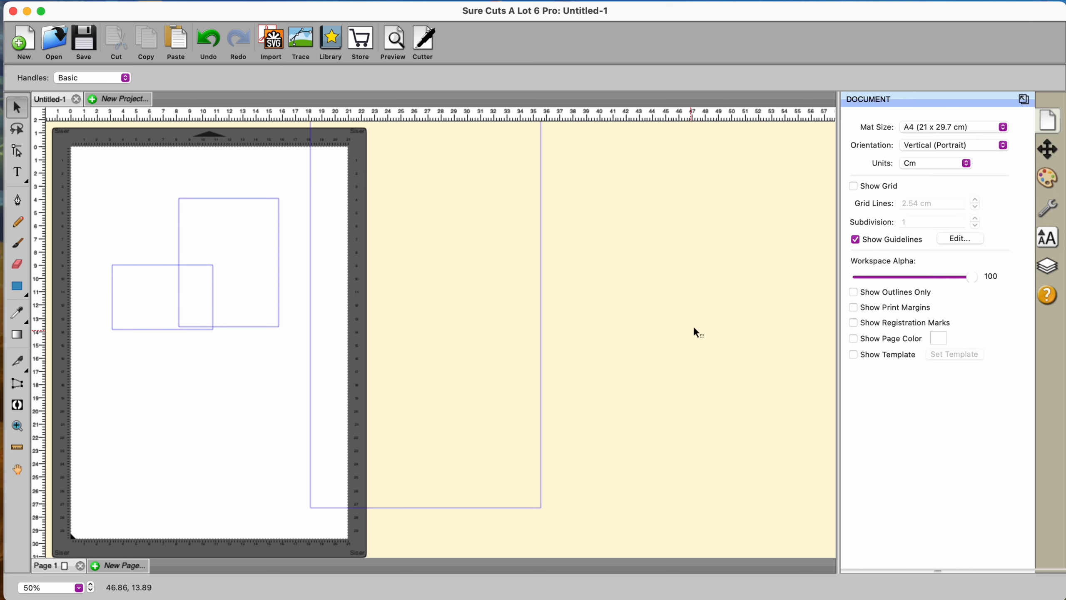
With fill and stroke properties shown and nothing selected, change the stroke type to Color and accept black 000000
left_click(1048, 151)
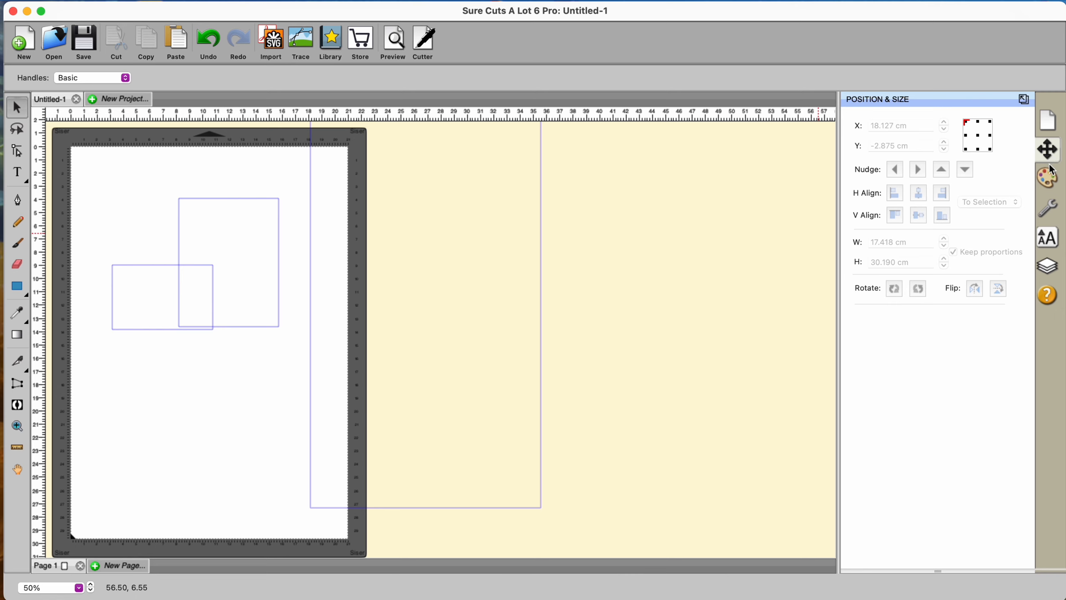
left_click(1047, 180)
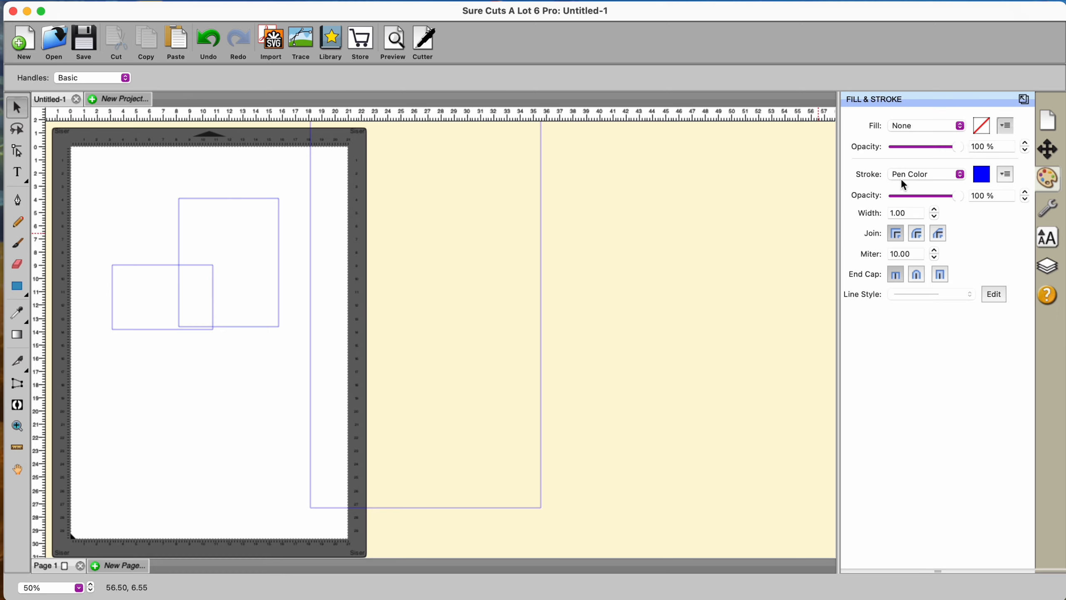
left_click(960, 174)
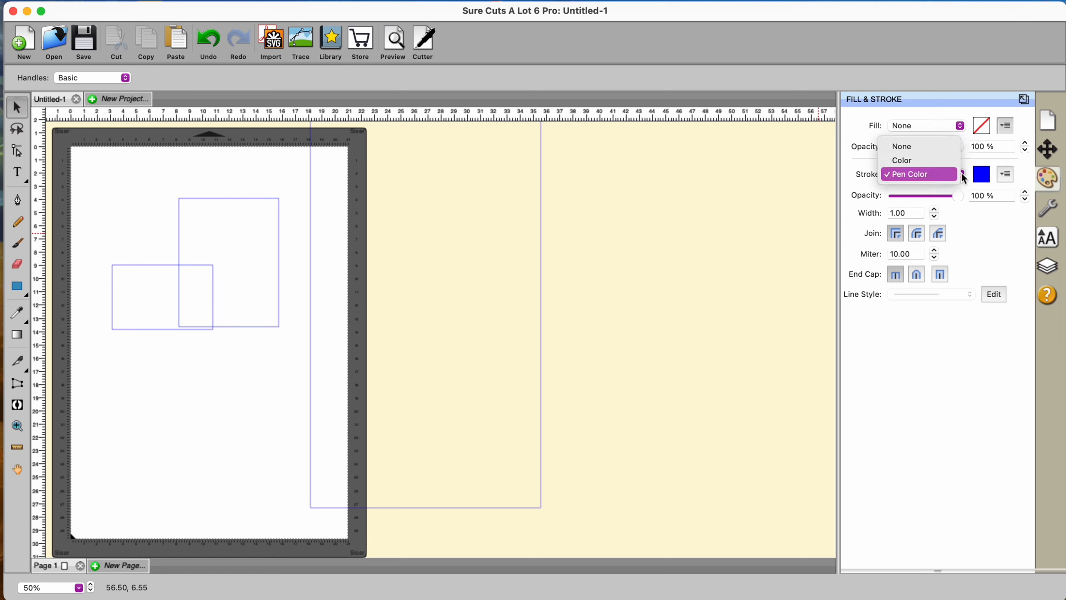
left_click(923, 159)
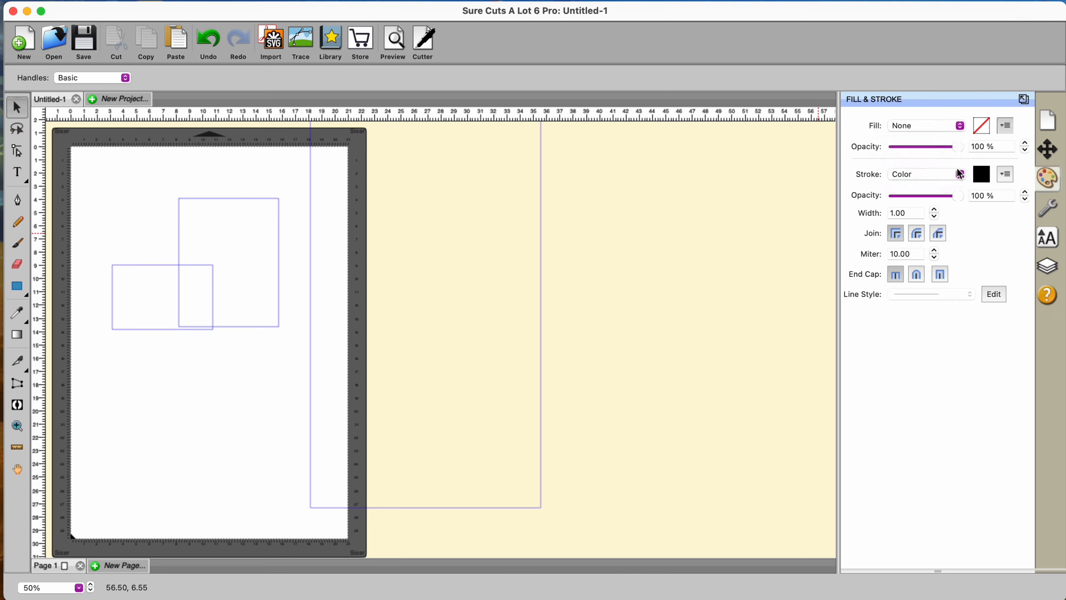
left_click(982, 176)
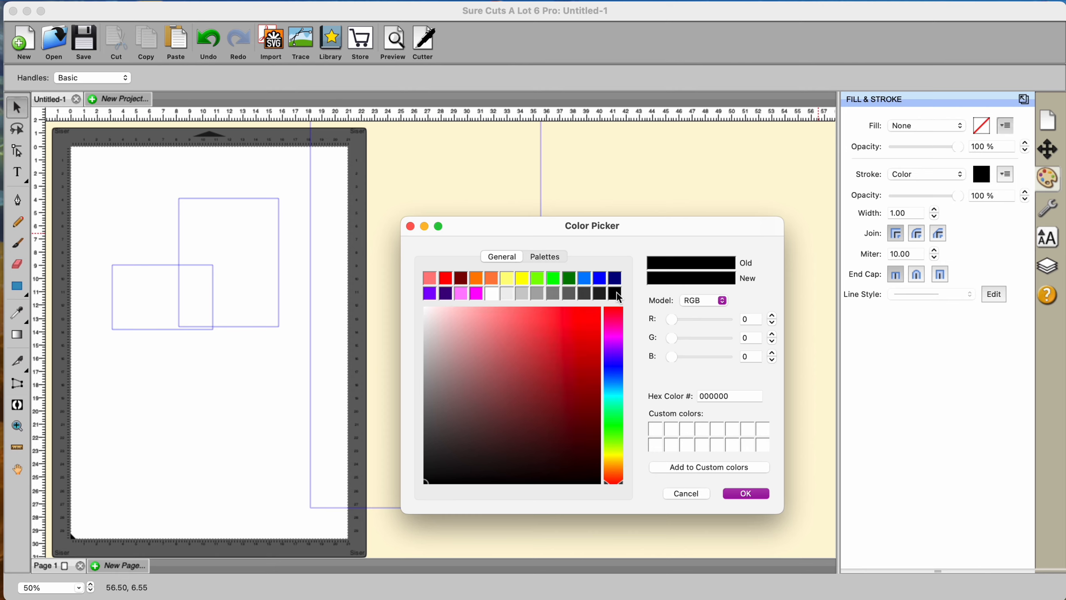
left_click(738, 494)
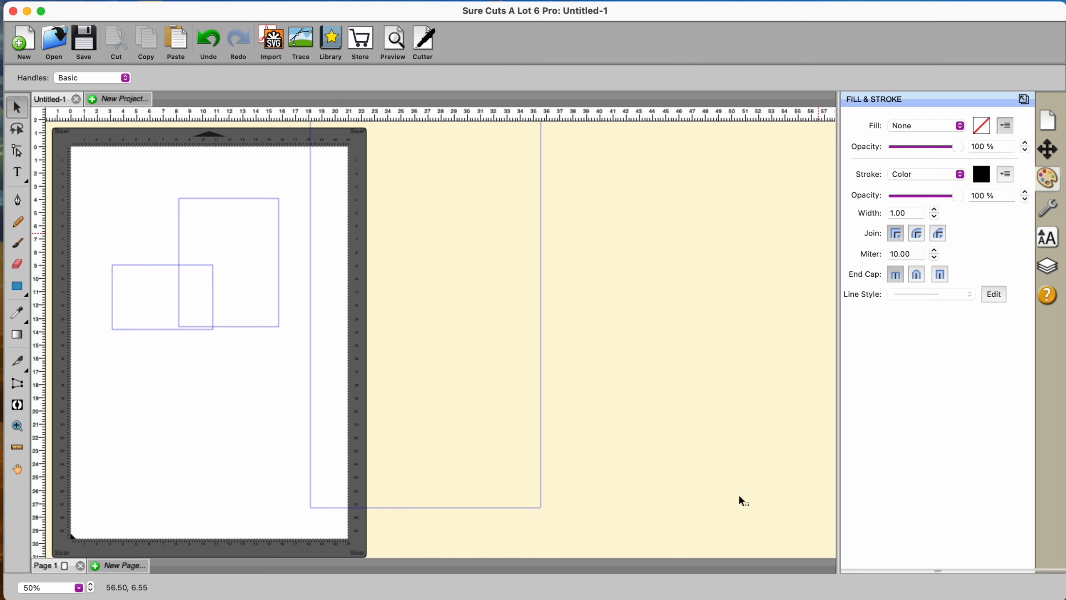
Look through the Standard pen set's colors and the pen set options for the Pen Color stroke, and cancel without applying one
left_click(961, 179)
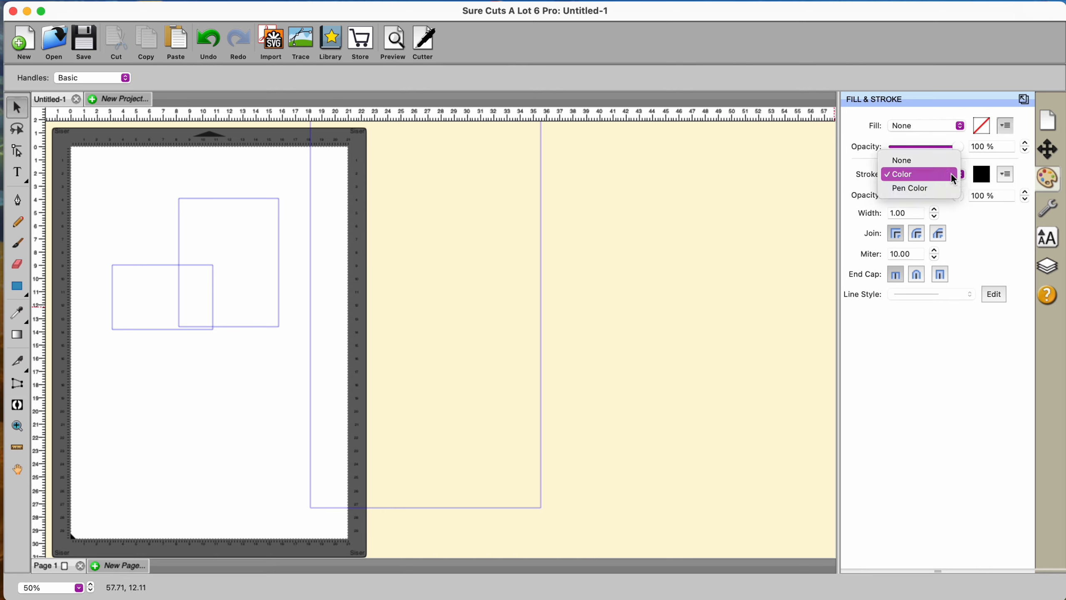
left_click(928, 187)
left_click(981, 176)
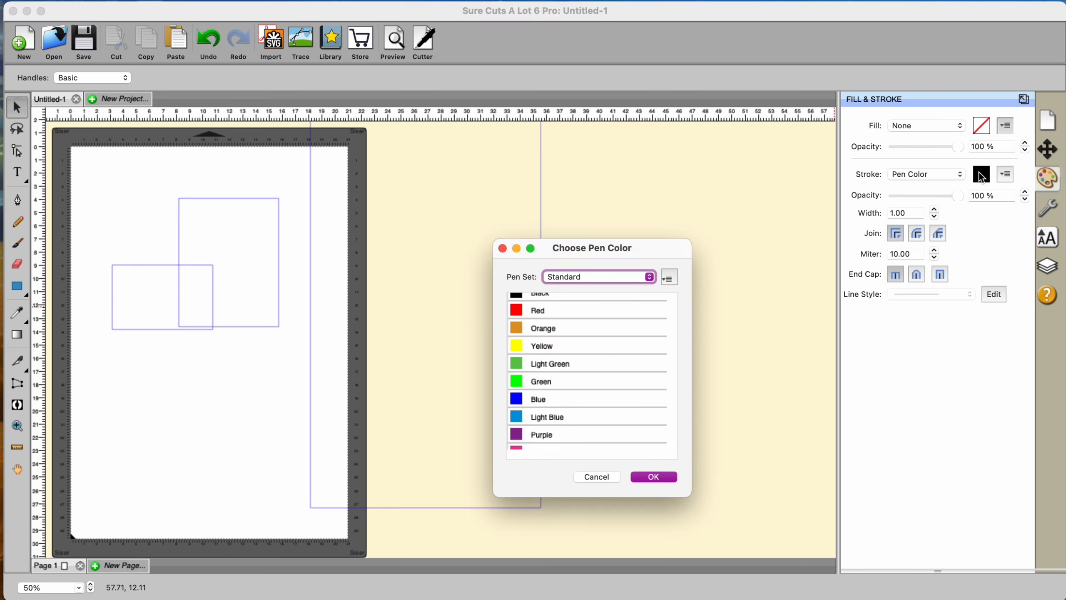
scroll(586, 403, "up", 1)
scroll(587, 403, "down", 2)
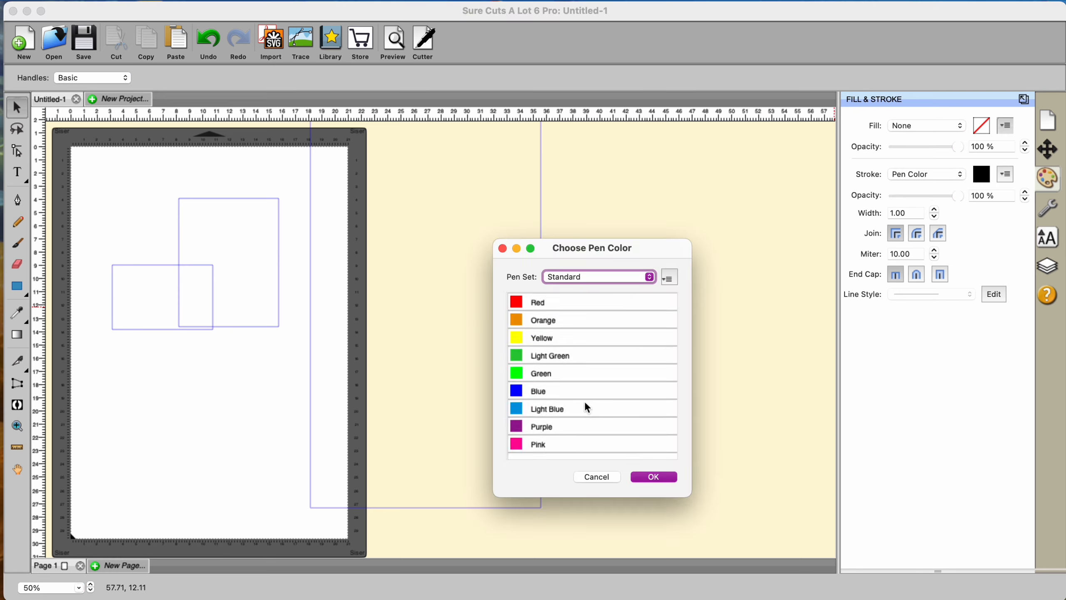
left_click(667, 280)
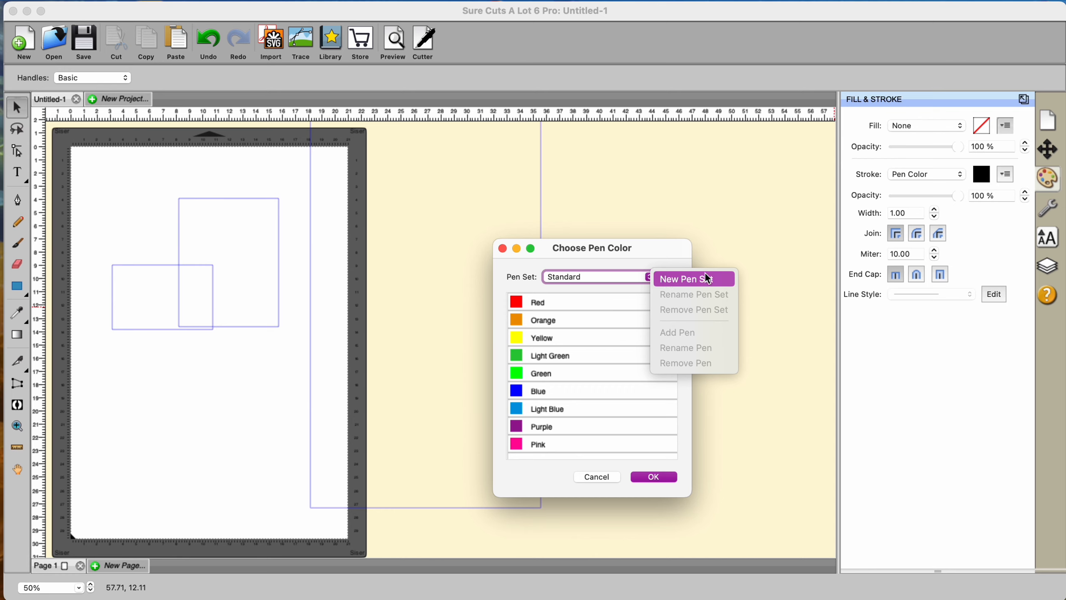
key("Escape")
key("Escape")
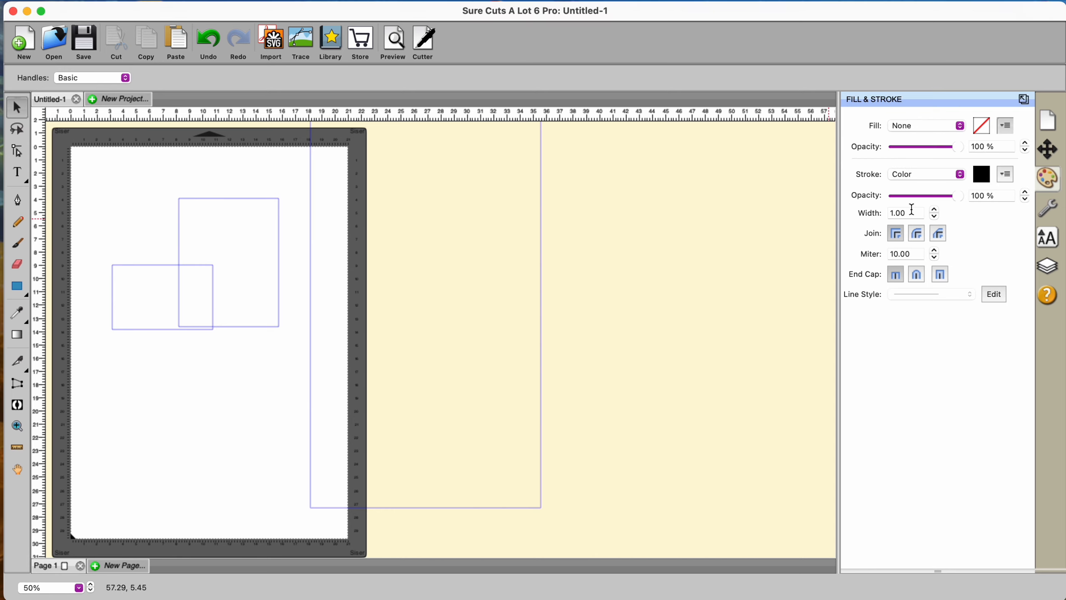
Raise the large rectangle's stroke width to 12, reduce it to 1.10 and deselect the rectangle
left_click(544, 267)
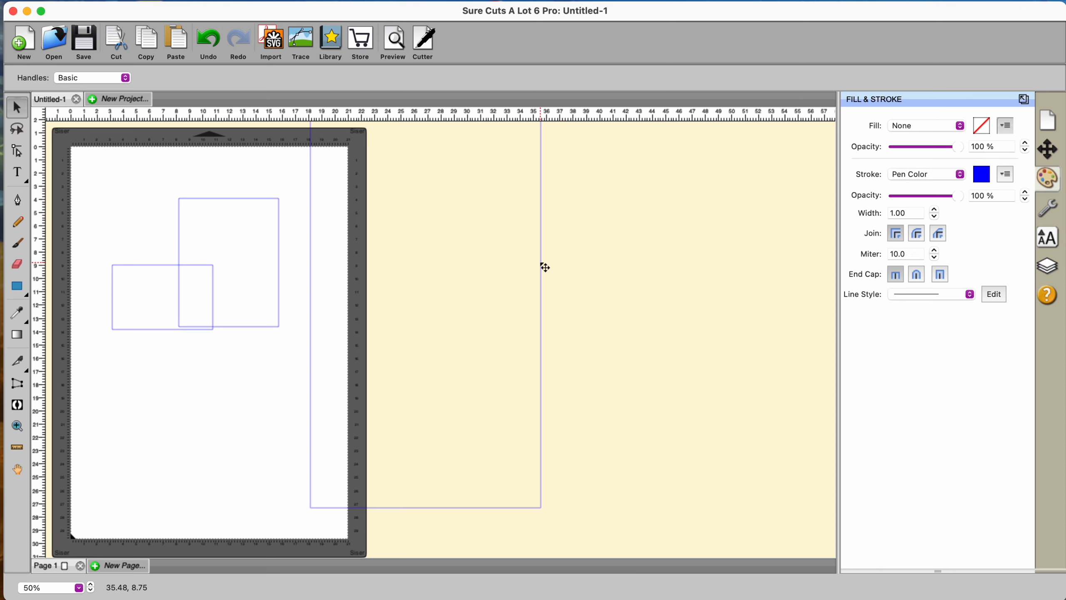
left_click(935, 209)
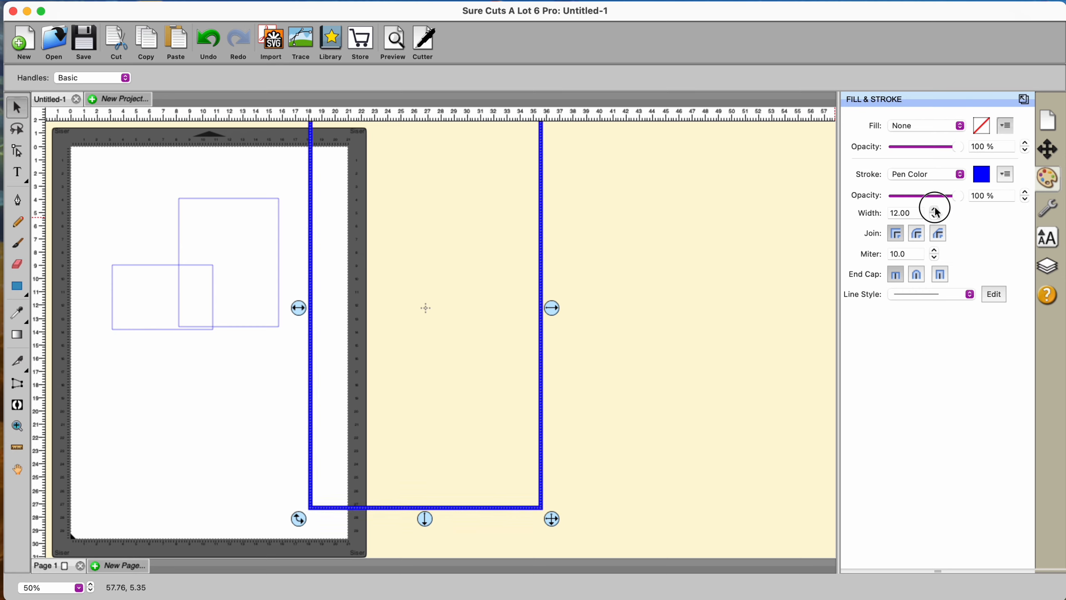
left_click(700, 287)
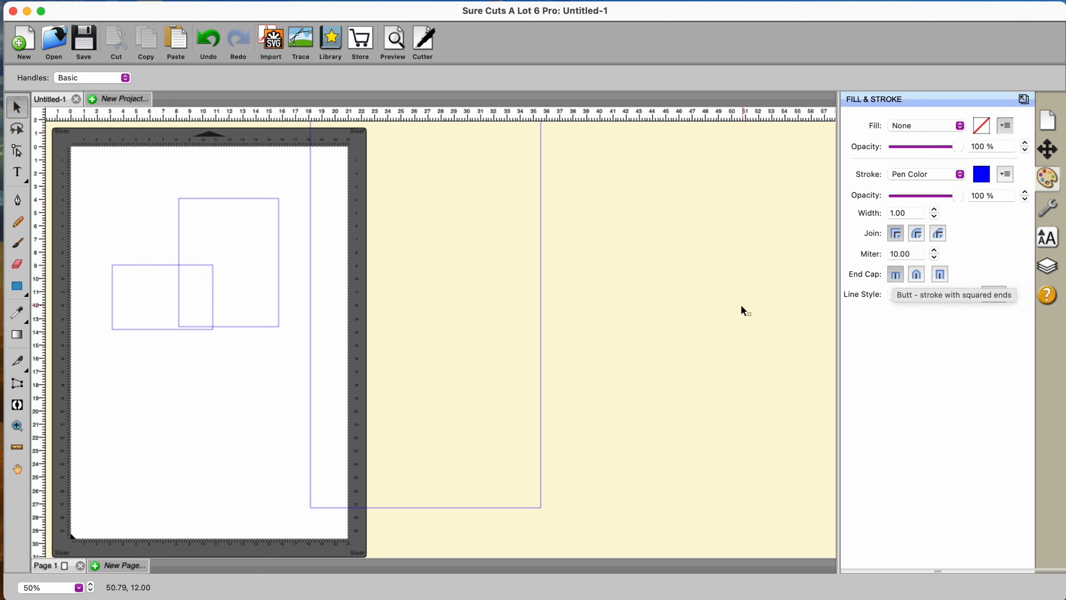
Try a long-dash line style on the large rectangle and view its dash and gap settings without changing them
left_click(541, 318)
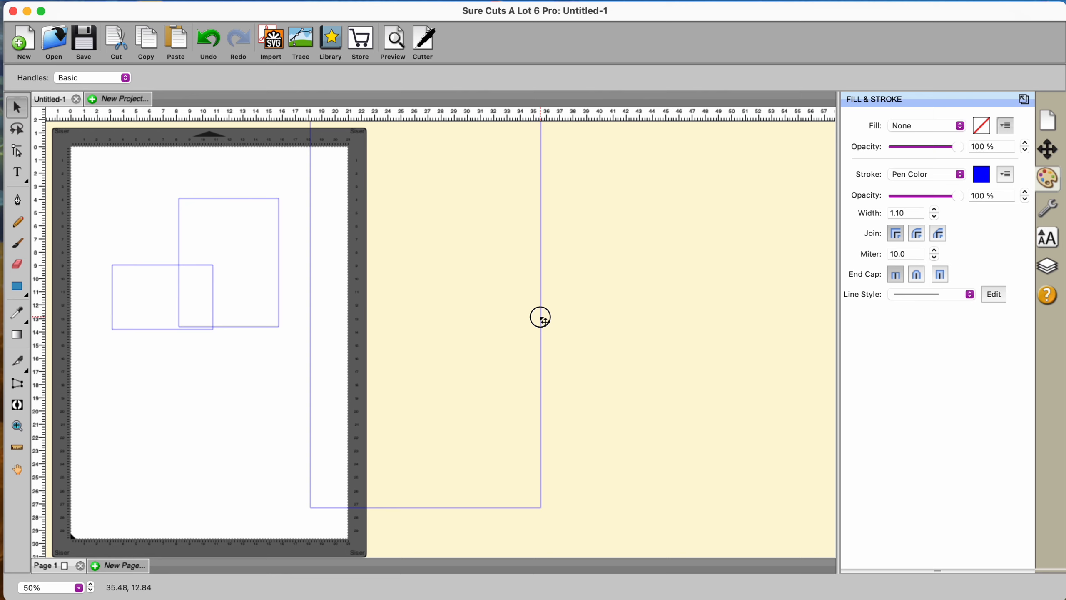
left_click(968, 294)
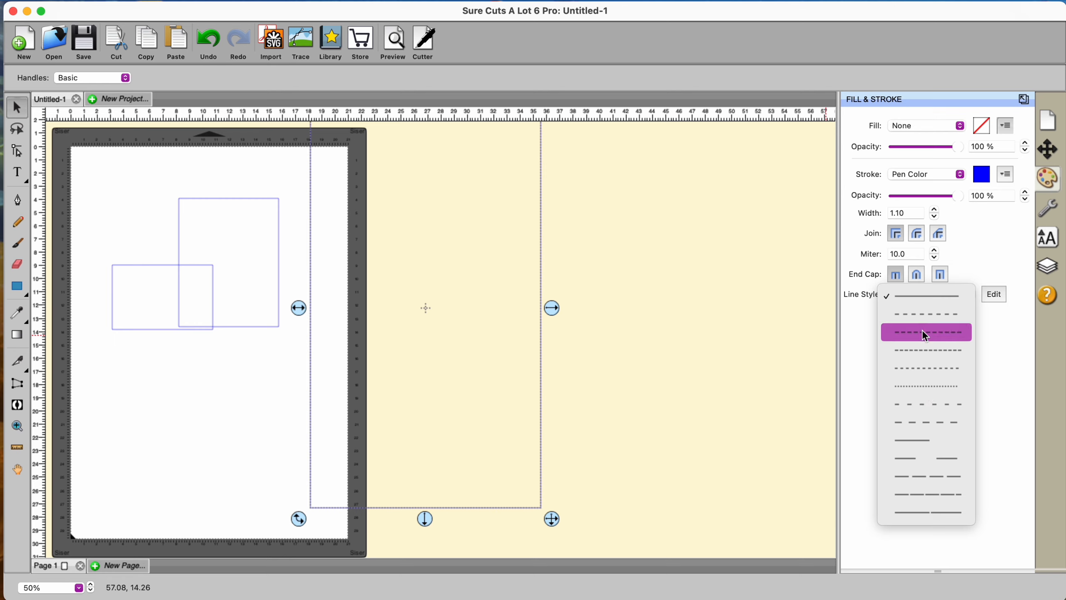
left_click(924, 442)
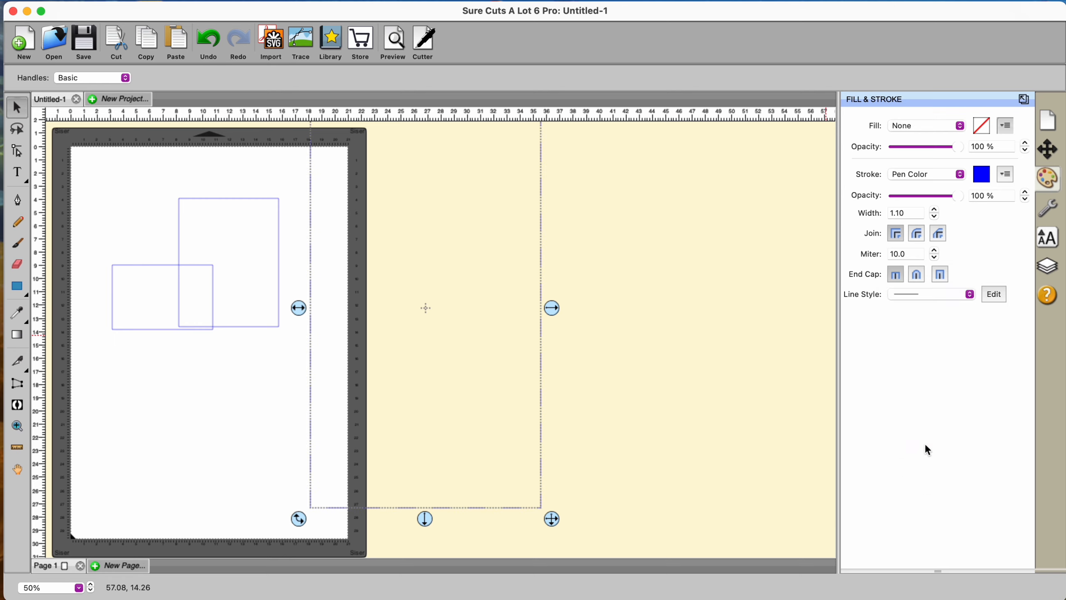
left_click(997, 293)
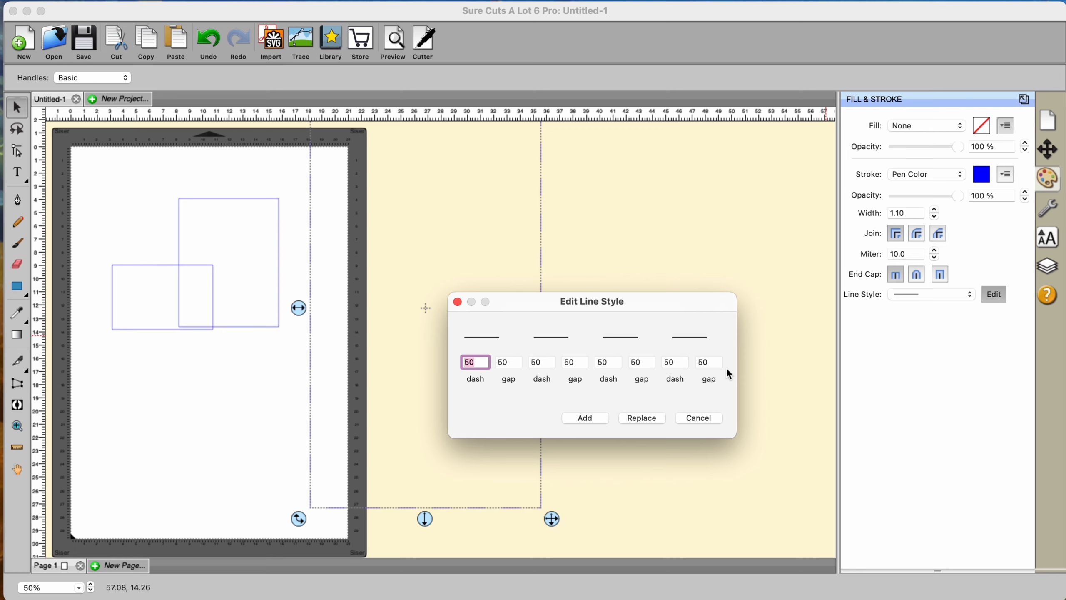
key("Escape")
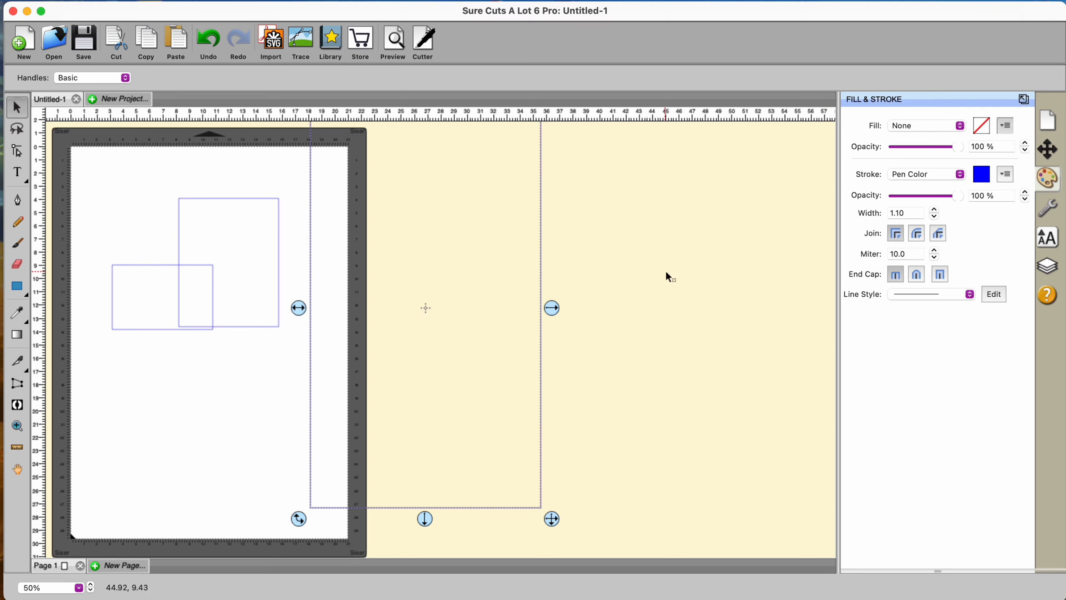
Check the stroke opacity control and the extra fill and stroke options, including swapping, Basic Colors and Custom Colors
mouse_move(957, 196)
left_mouse_down()
mouse_move(900, 197)
mouse_move(965, 195)
left_mouse_up()
left_click(961, 200)
left_click(1004, 126)
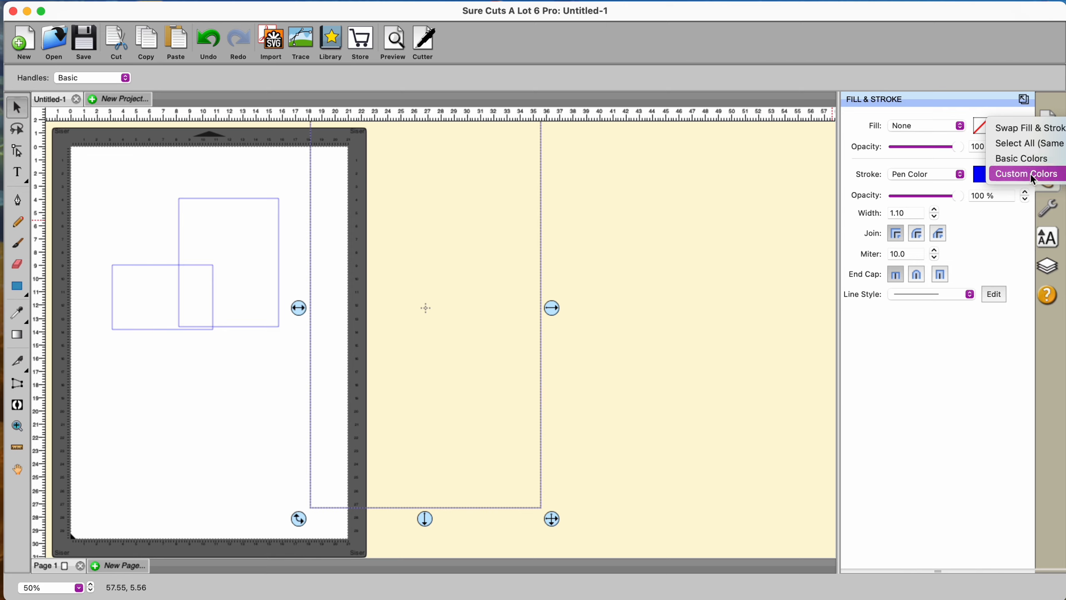
left_click(1005, 174)
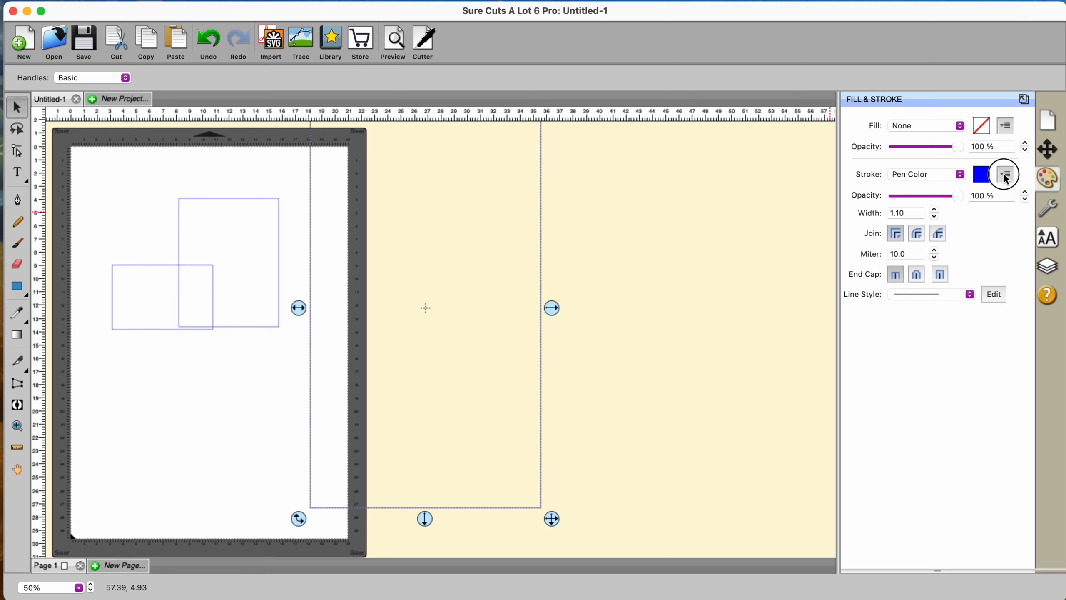
left_click(1005, 174)
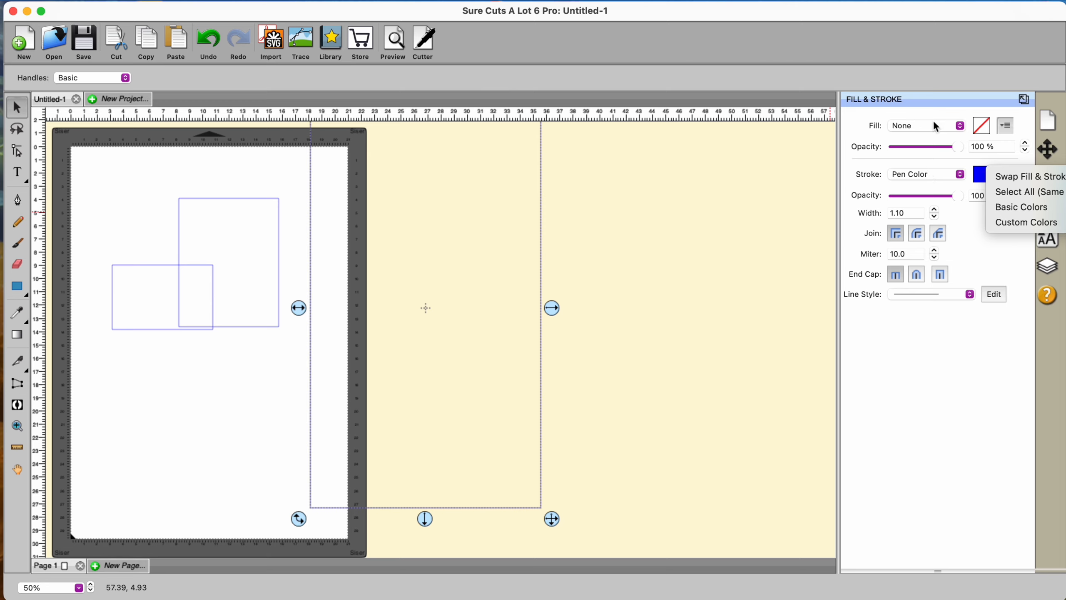
Show the Style settings for the large rectangle and look through the shadow and blackout styles without applying one
left_click(721, 262)
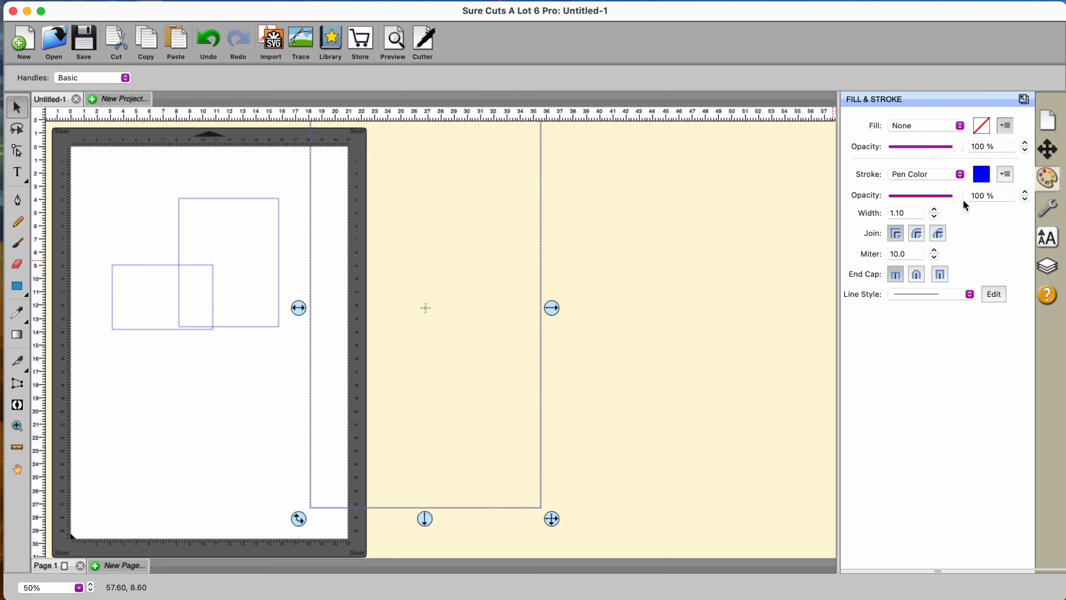
left_click(1047, 210)
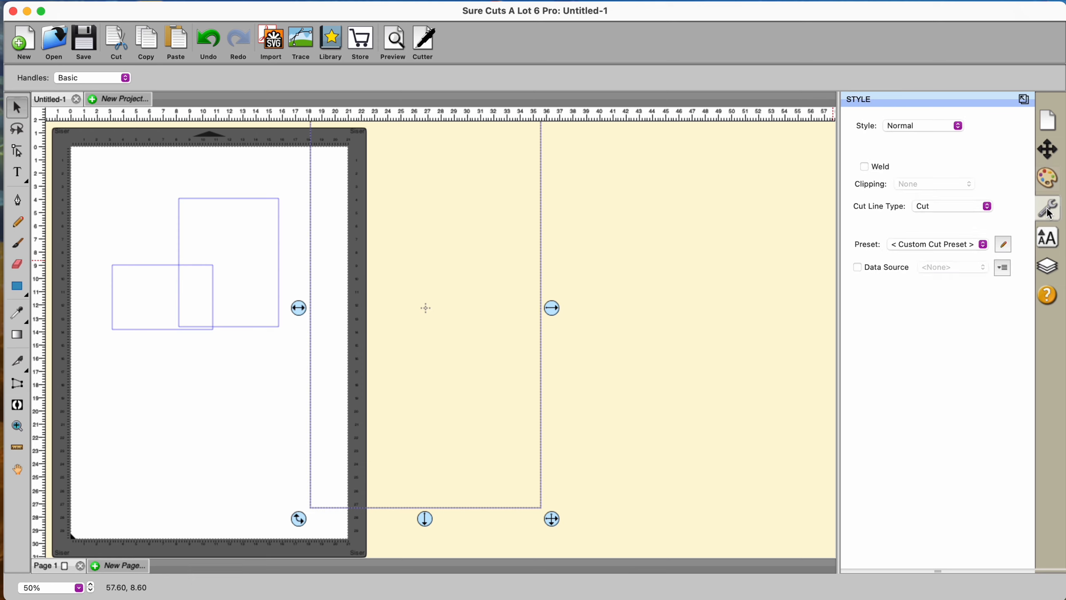
left_click(959, 126)
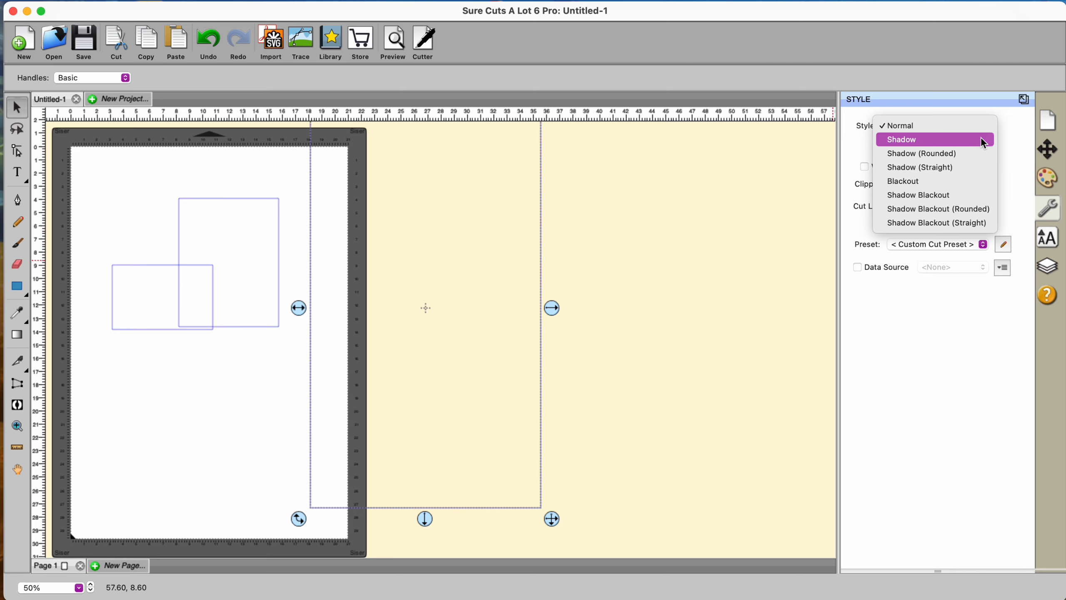
left_click(737, 203)
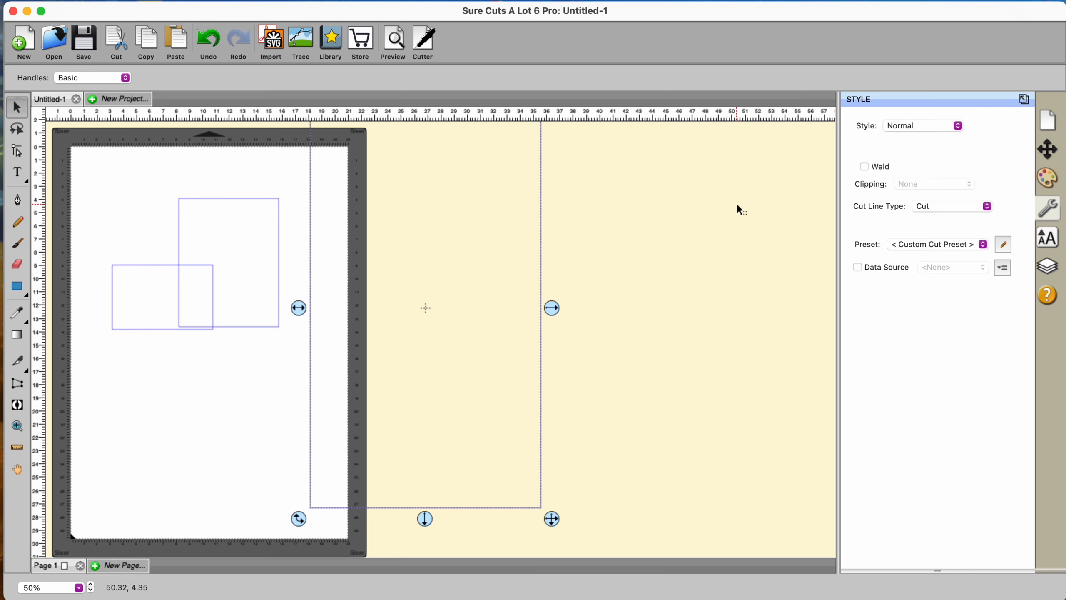
Scale the large rectangle down to about 9.2 × 15.9 cm and move it onto the page, overlapping the upper rectangle
left_click(867, 169)
left_click_drag(551, 519, 442, 330)
left_click_drag(374, 238, 305, 350)
Select all three rectangles together and enable Weld for them
left_click(178, 164)
left_click_drag(179, 165, 620, 483)
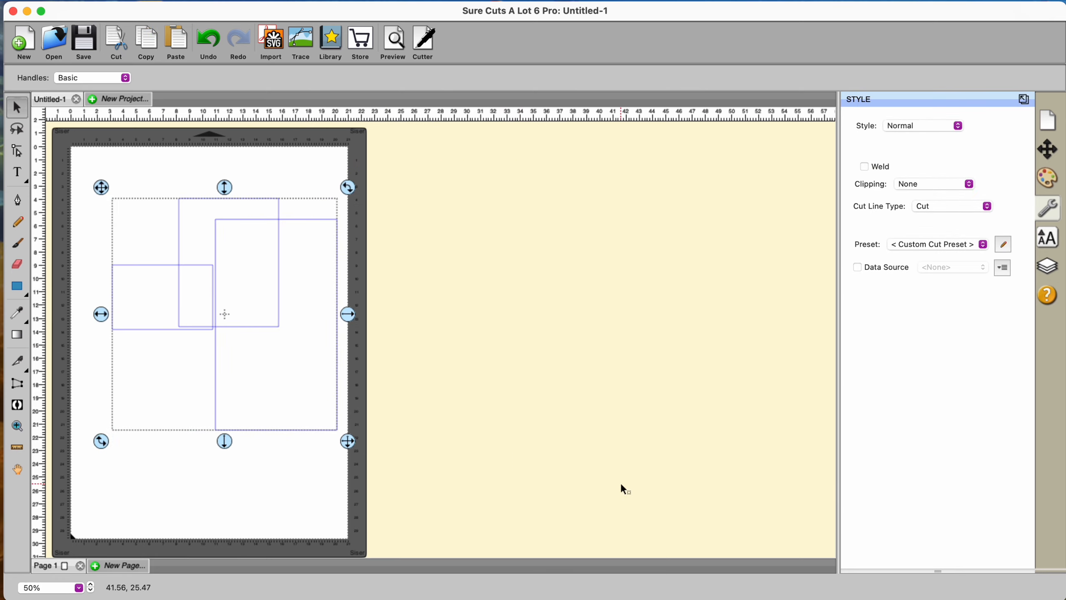
left_click(864, 167)
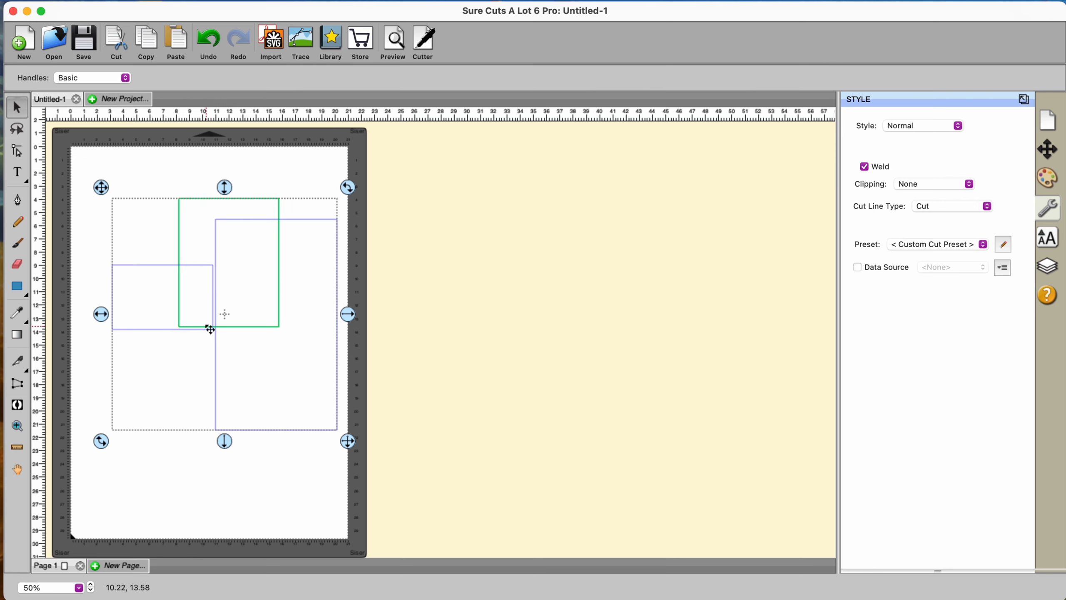
Move only the large rectangle away from the other two, partly off the page, and turn off its Weld option
left_click(412, 288)
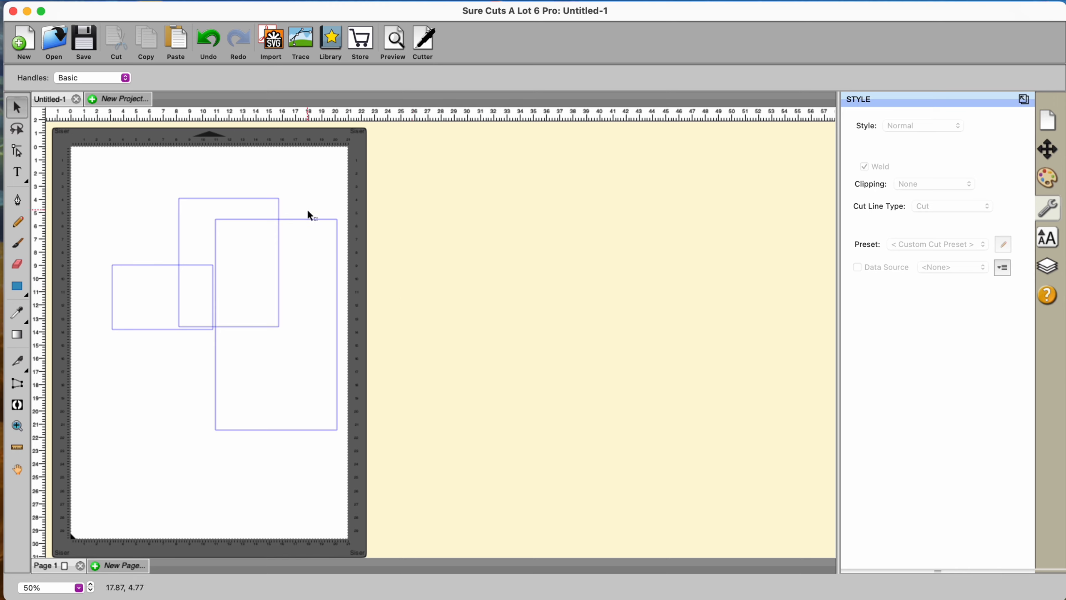
left_click_drag(311, 219, 399, 229)
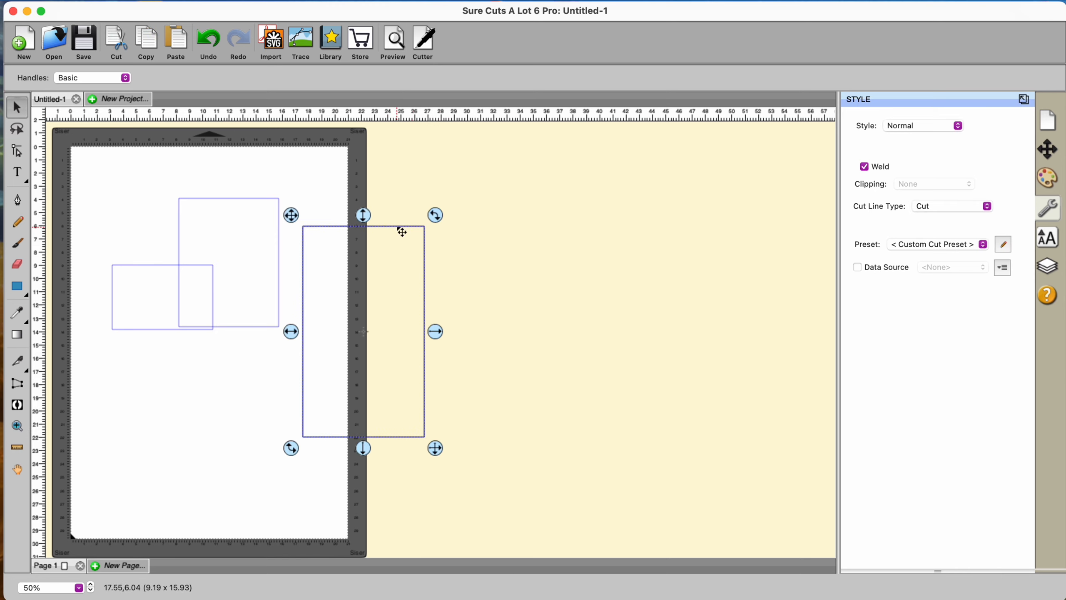
left_click(864, 166)
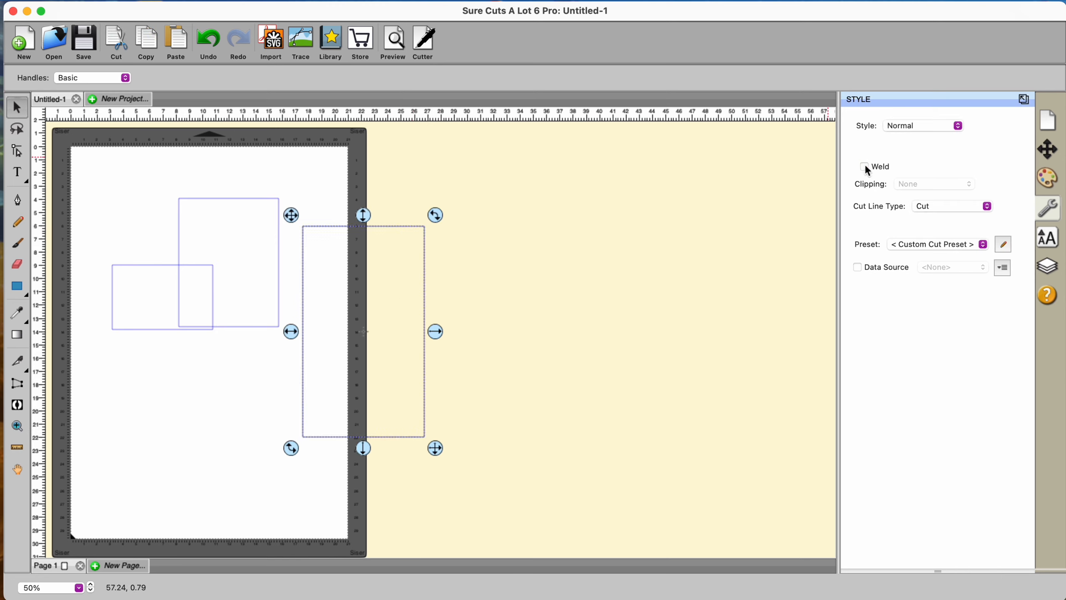
Look through the Cut Line Type choices for the large rectangle and briefly enable its Data Source option, leaving both settings as they were
left_click(987, 206)
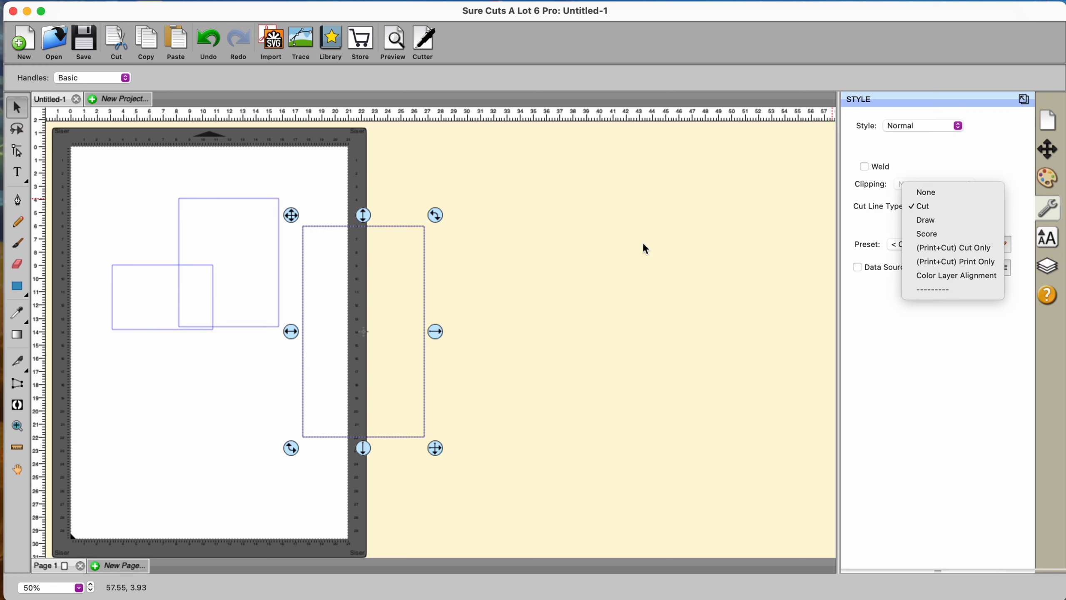
left_click(857, 268)
left_click(857, 267)
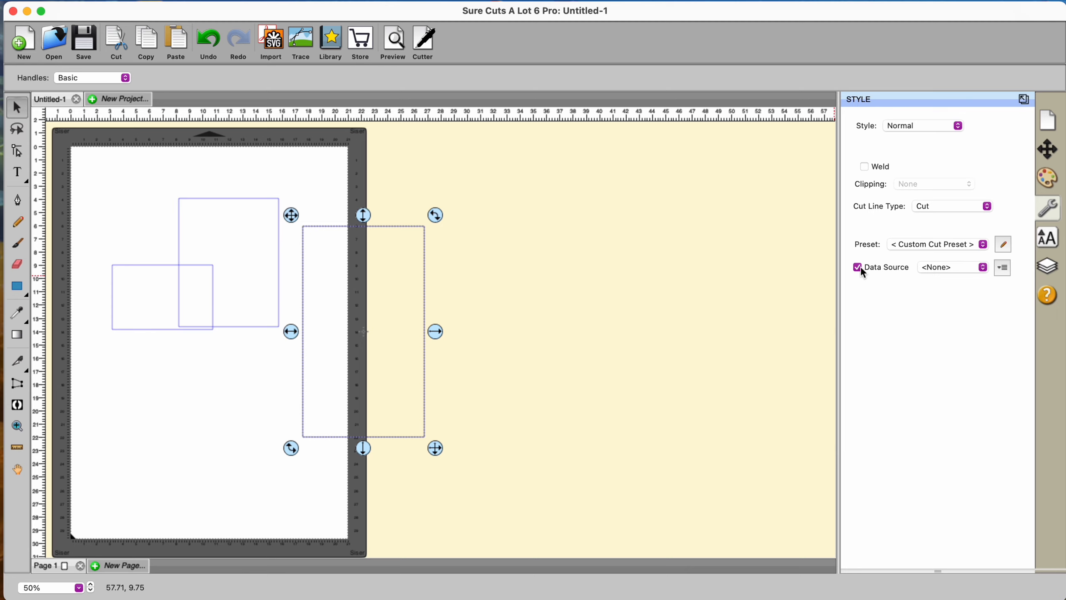
left_click(858, 267)
Show the Text settings, deselect the large rectangle and check the font View choices without changing the view
left_click(1045, 240)
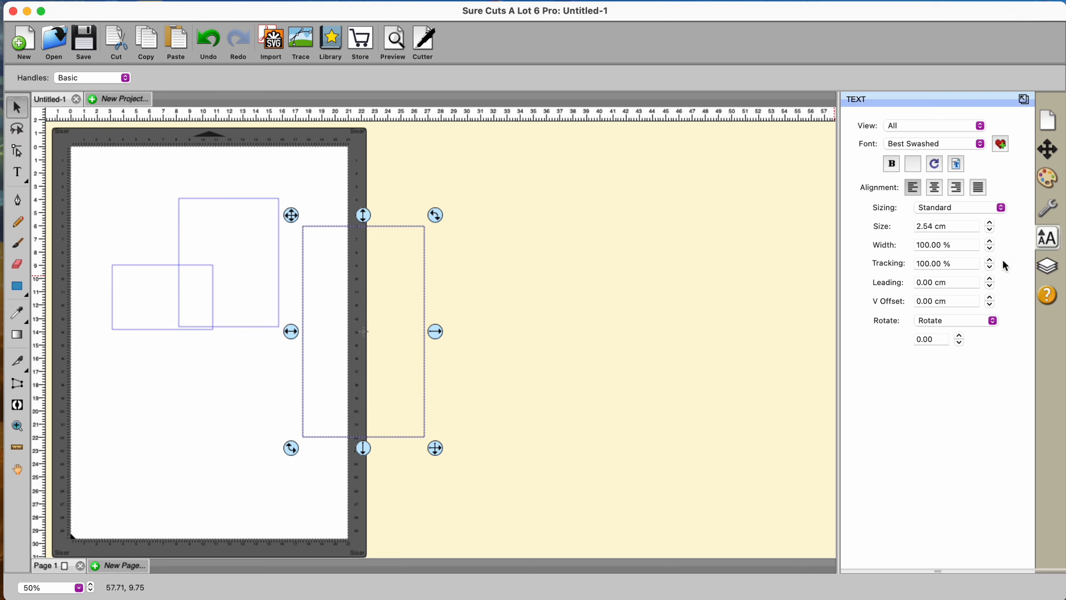
left_click(767, 134)
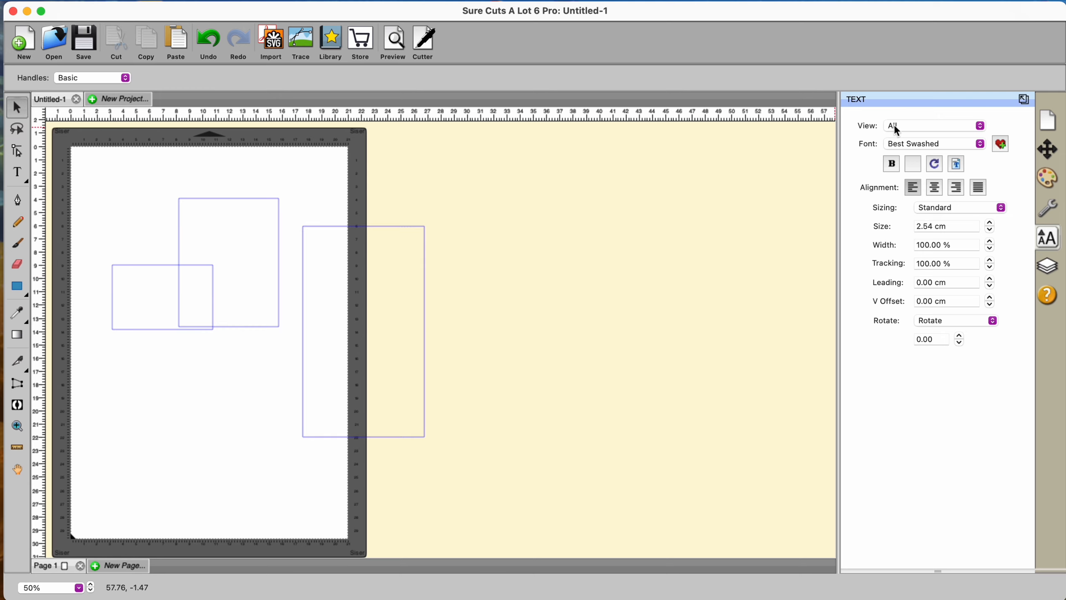
left_click(972, 126)
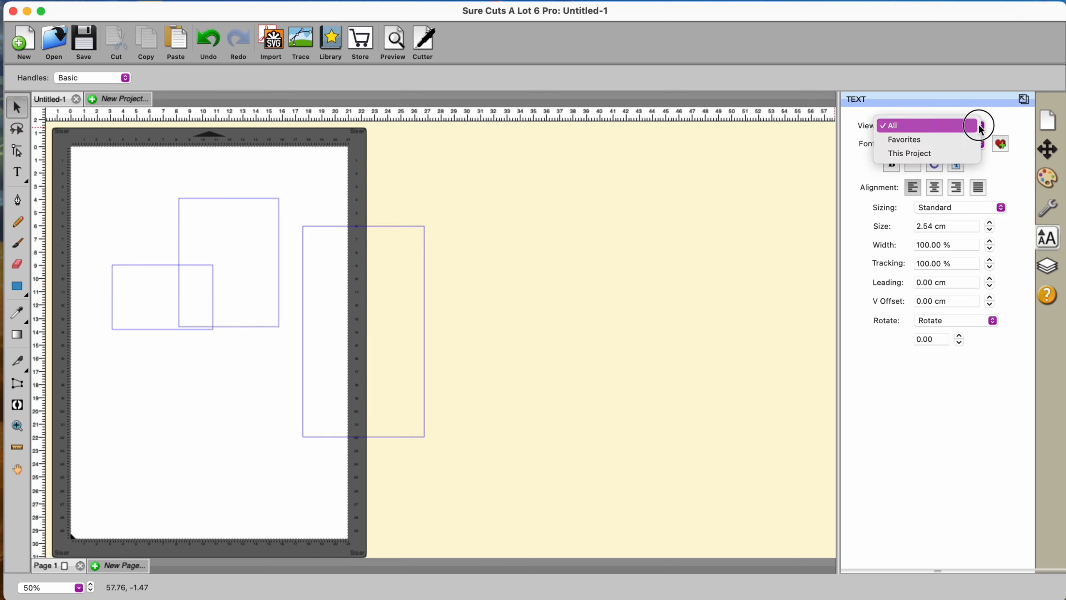
left_click(932, 151)
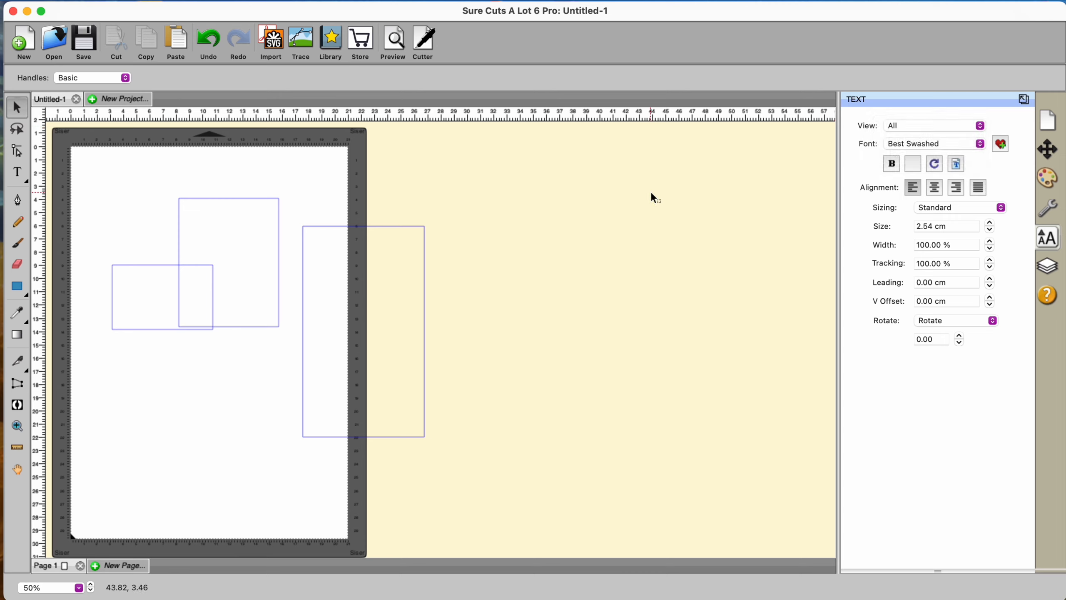
Add the text "Hello" in the Best Swashed font beside the large rectangle and enlarge it to about 17 × 5.6 cm
left_click(19, 172)
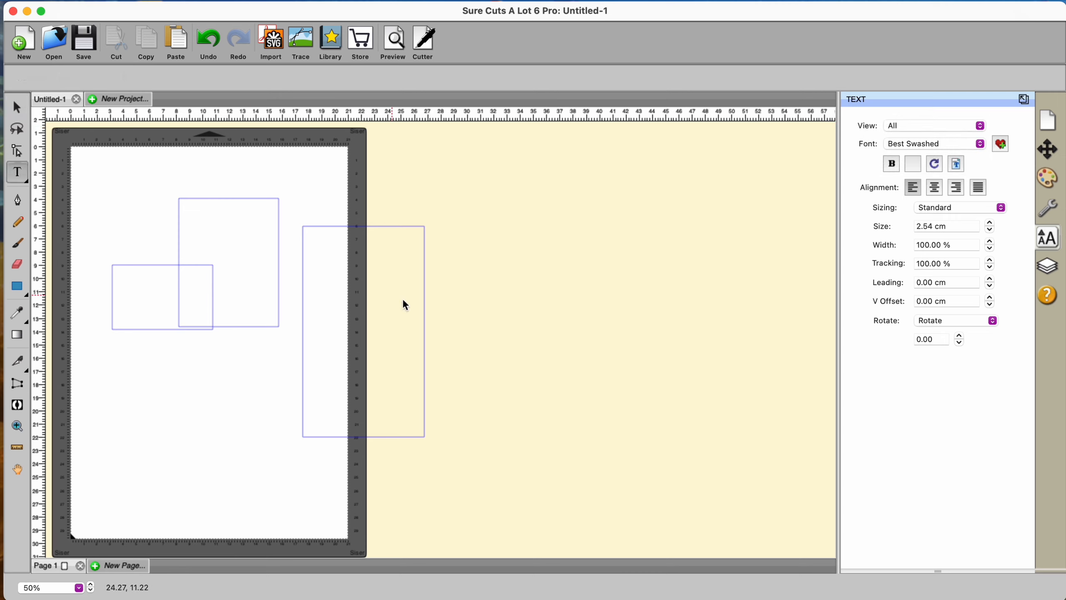
left_click(465, 318)
type("Hello")
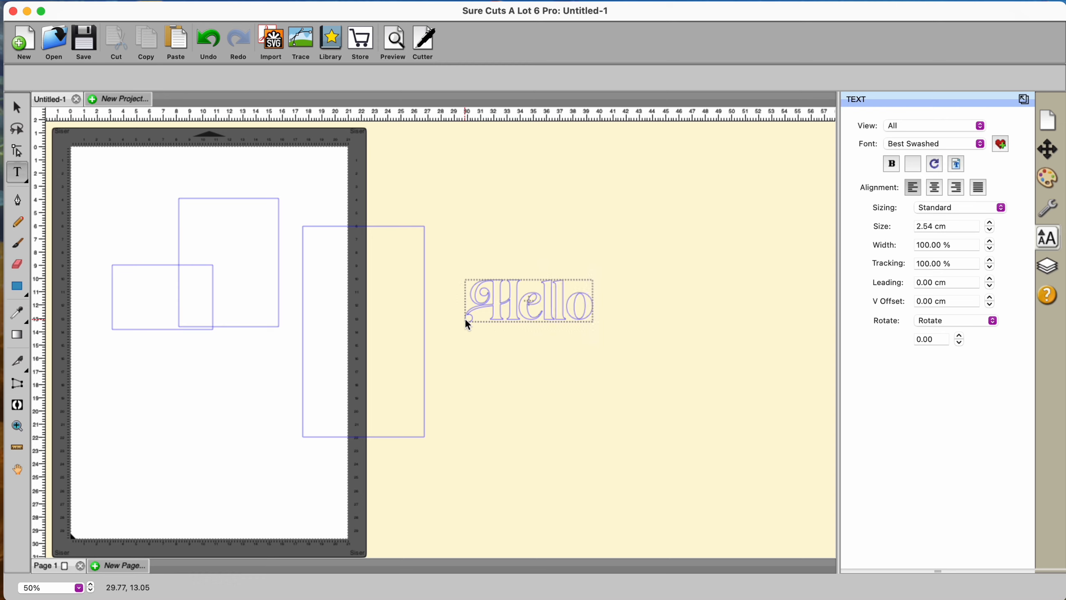
left_click(17, 107)
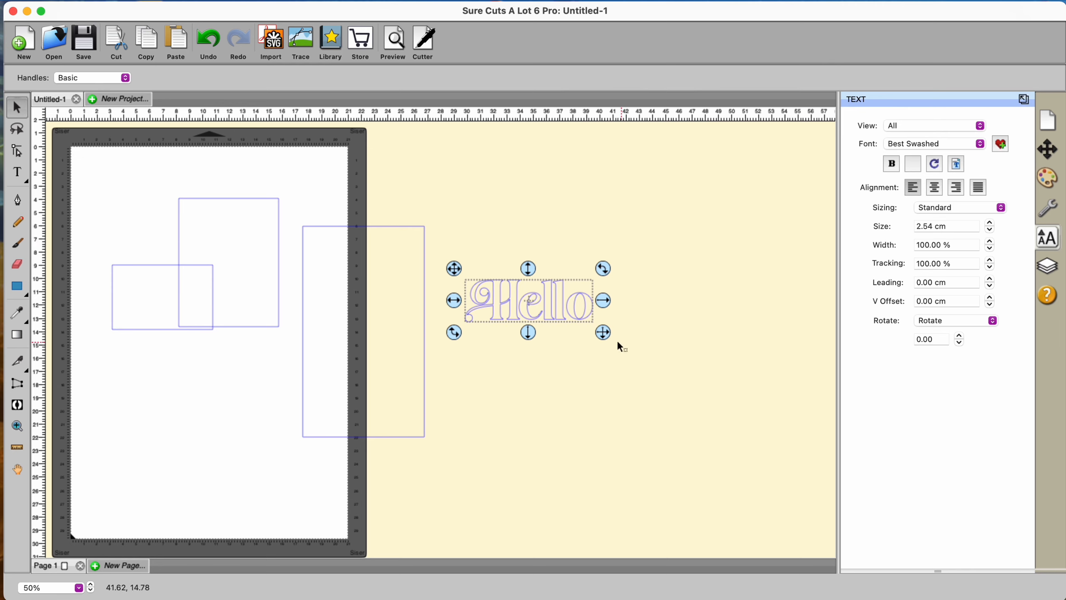
left_click_drag(604, 332, 701, 412)
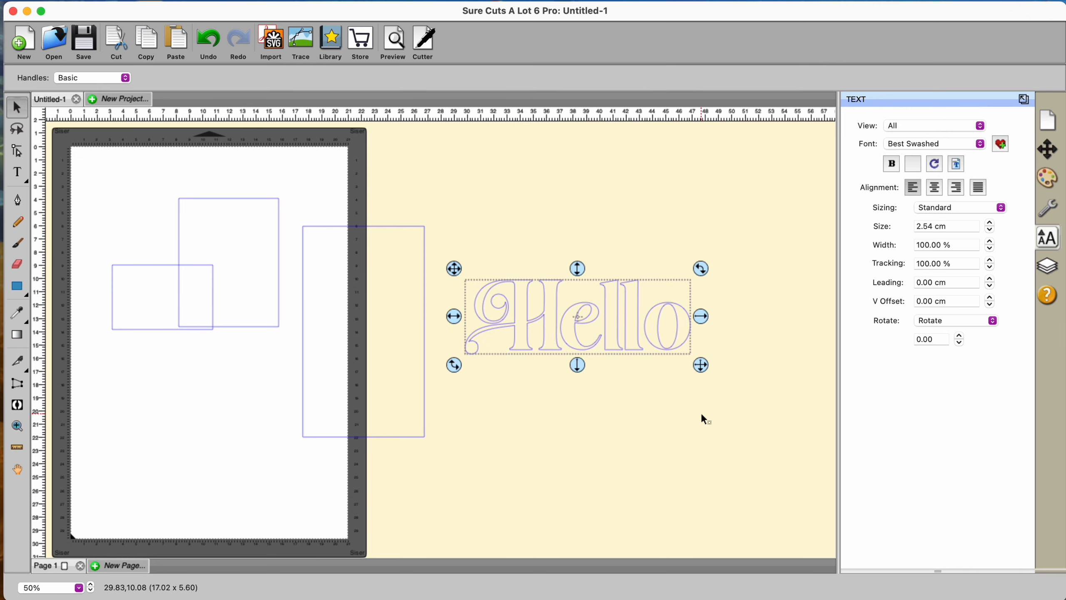
Check the Favorites and This Project font views for the Hello text, keeping the view on All
left_click(979, 126)
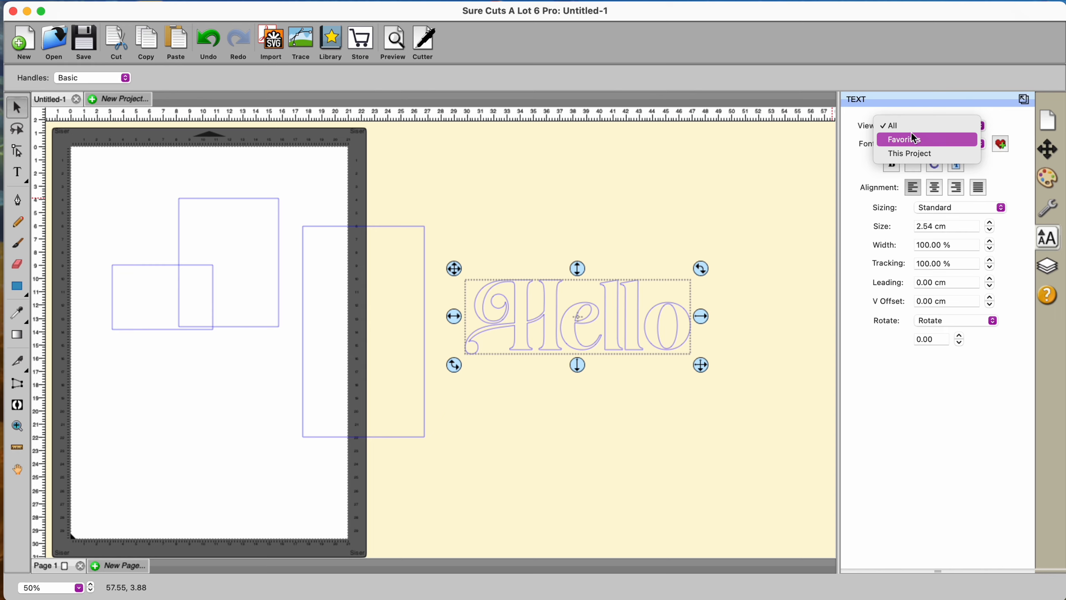
left_click(702, 236)
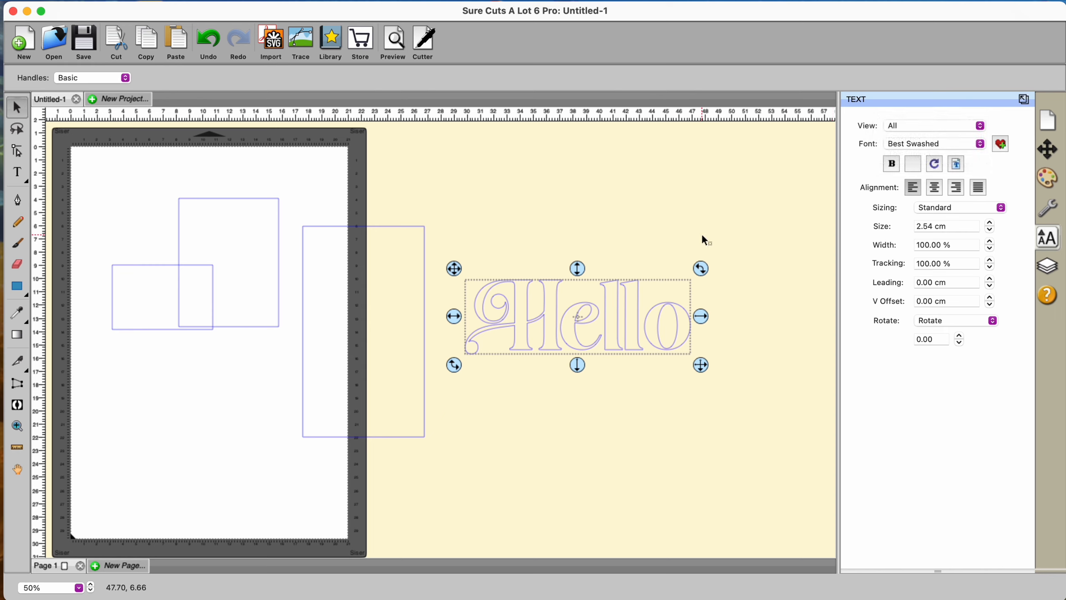